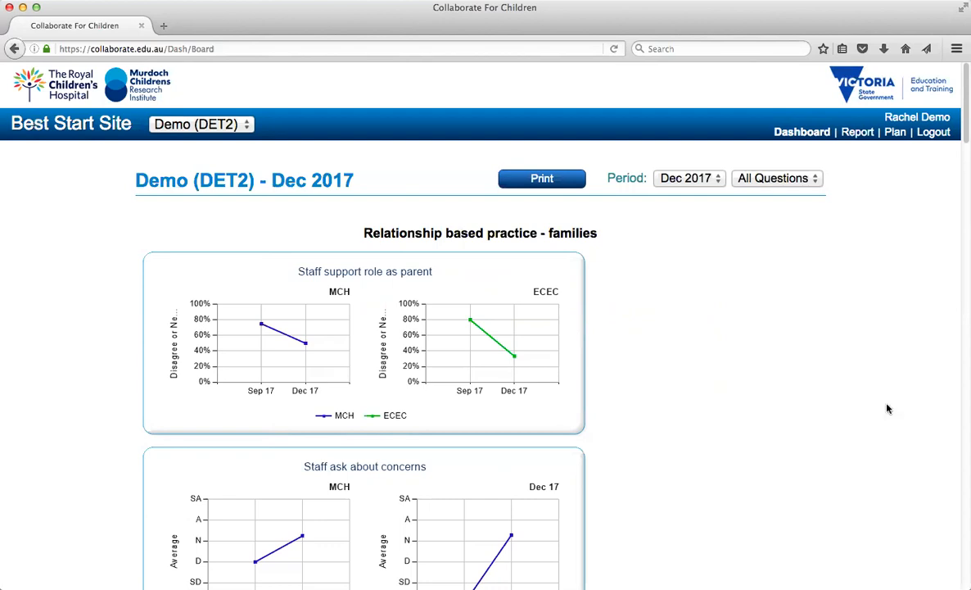
- Glance at the reports, open the logic model plan, review the Cultural safety groundwork's details and change ideas, and return to the plan
click(870, 139)
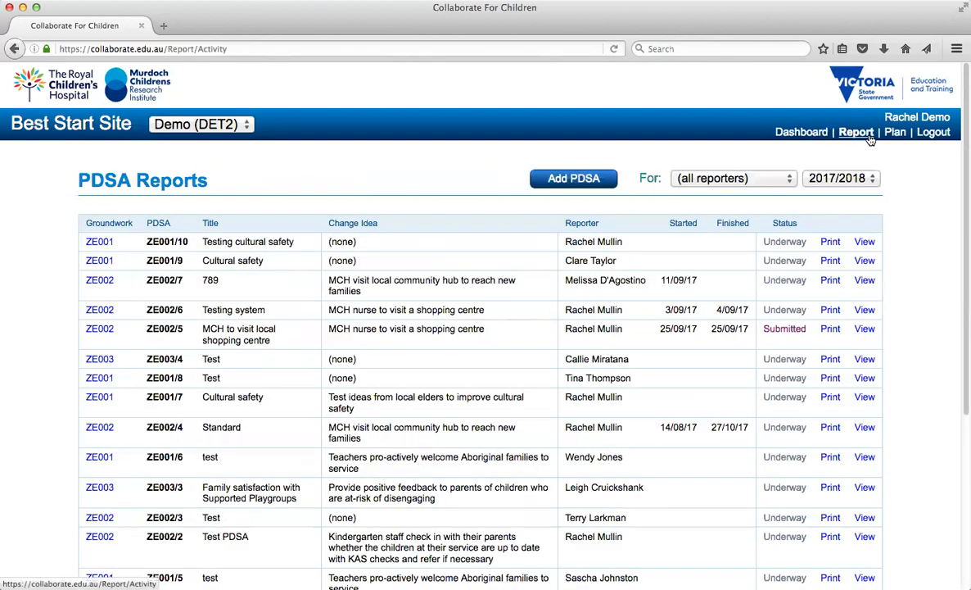
click(897, 138)
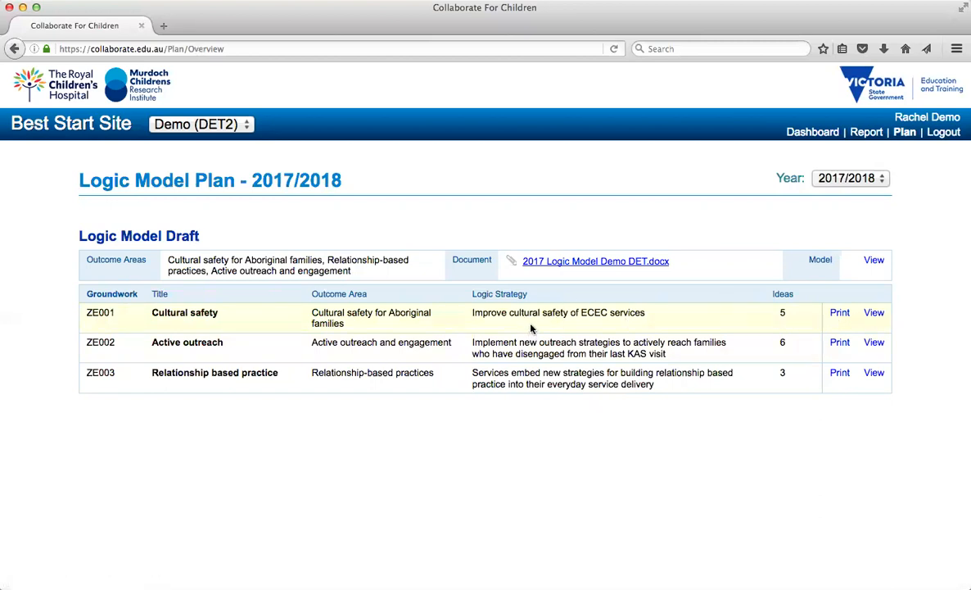
click(874, 313)
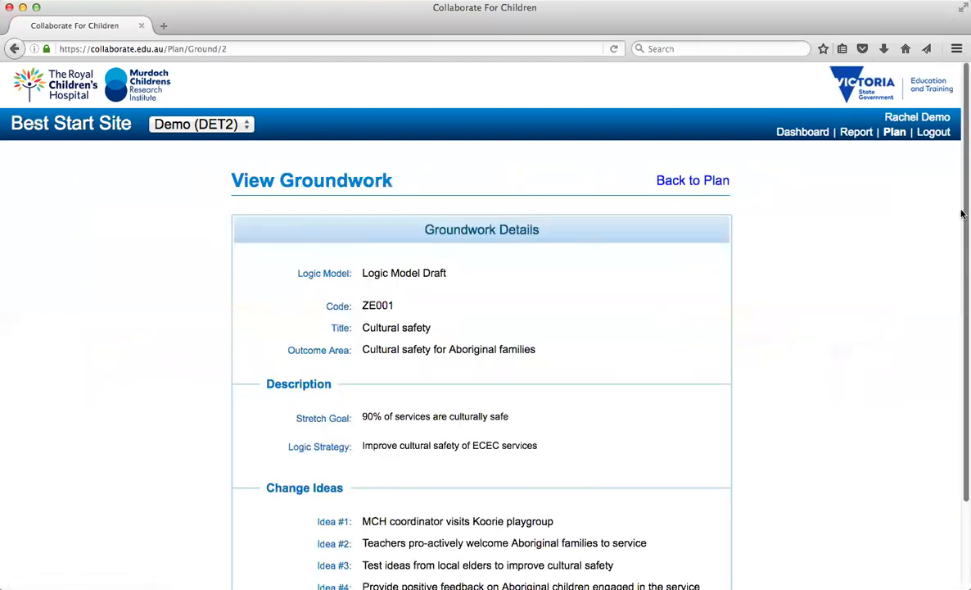
scroll(962, 214, down, 2)
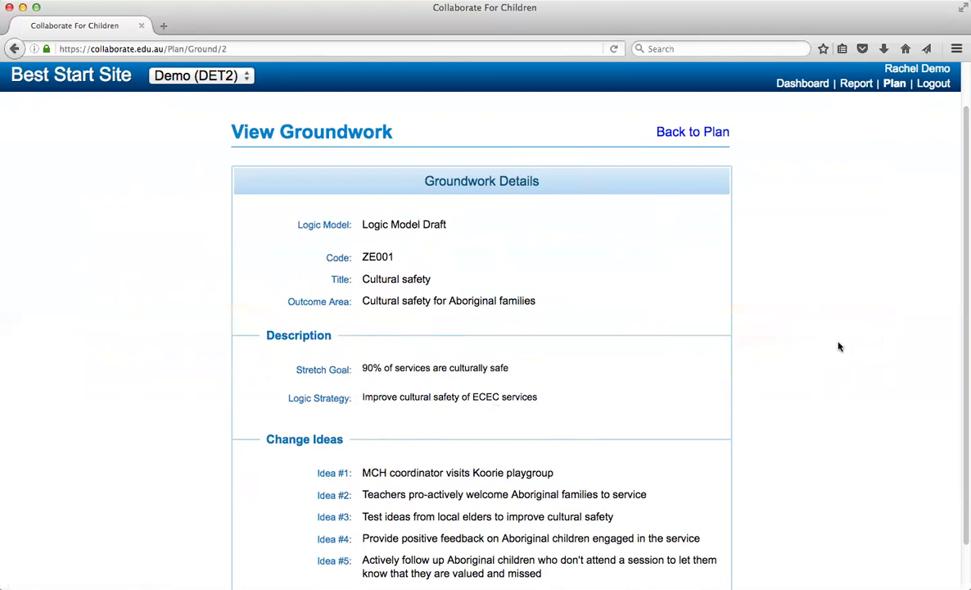
drag(962, 304, 964, 402)
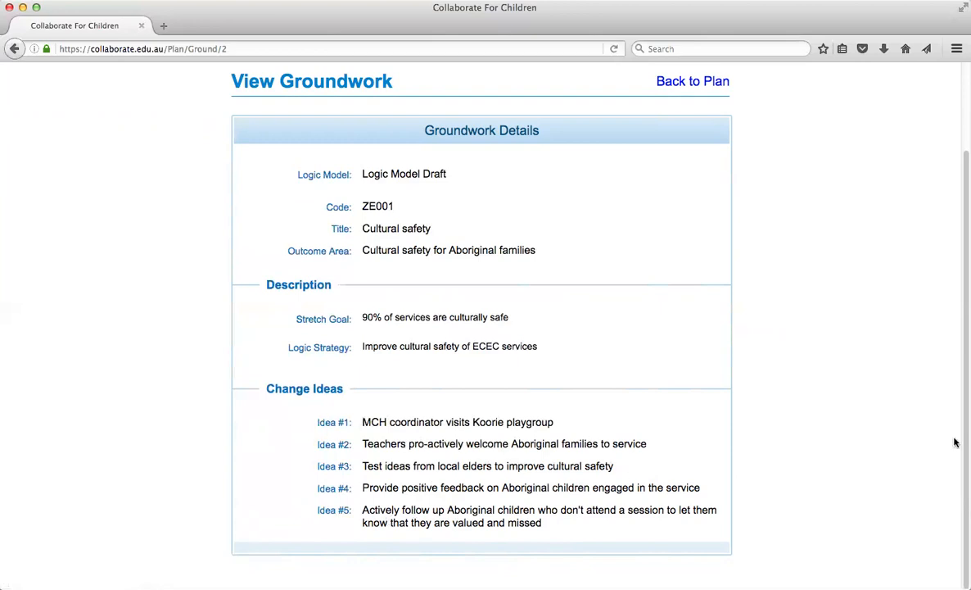
scroll(963, 444, up, 3)
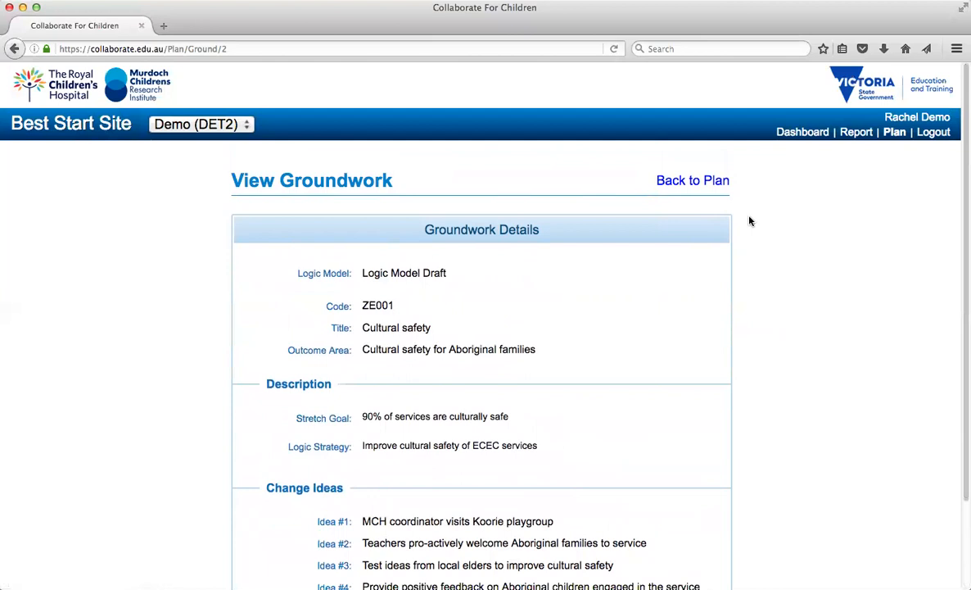
click(709, 182)
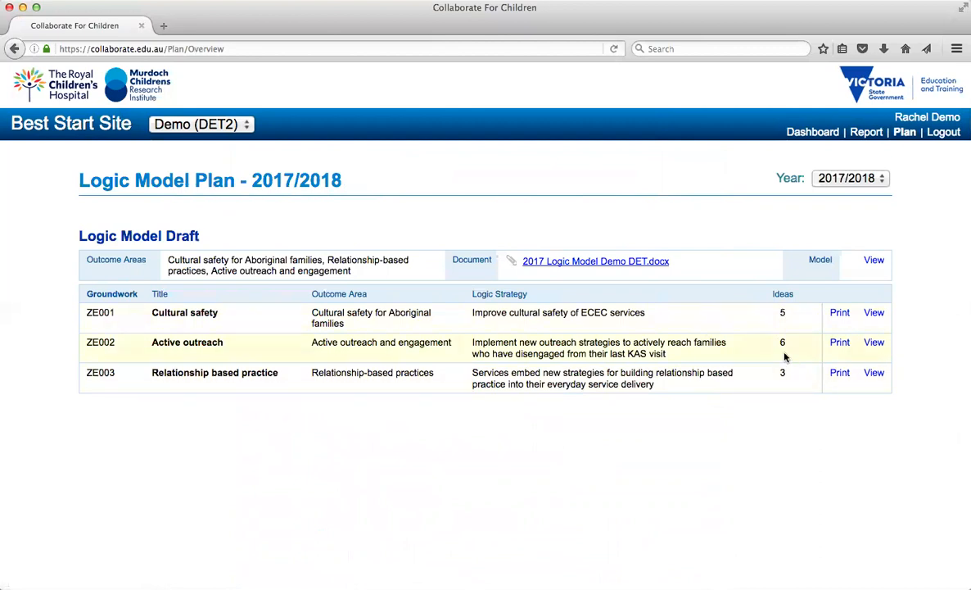
- Open the PDSA reports list and filter it to a single reporter
click(867, 134)
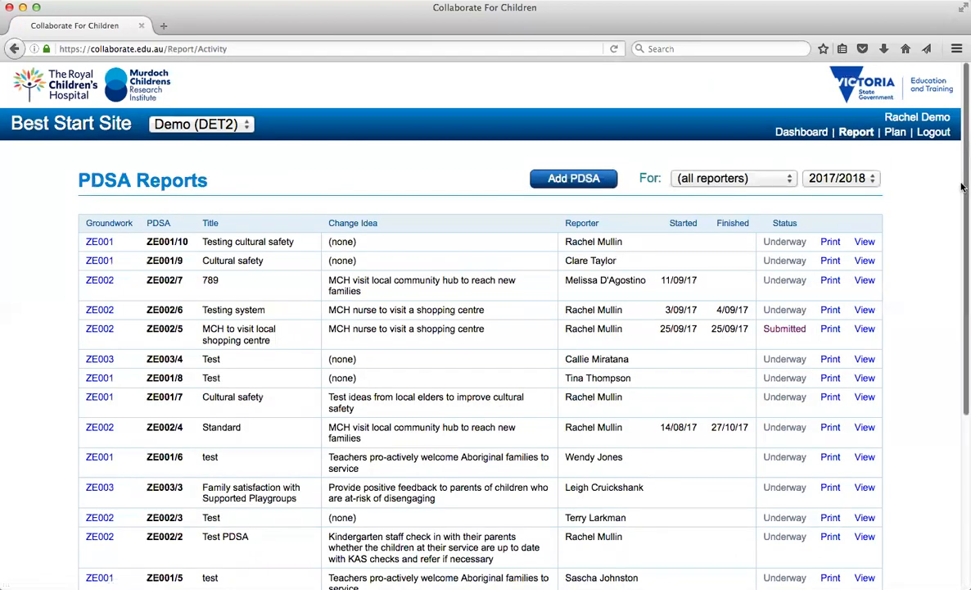
click(790, 179)
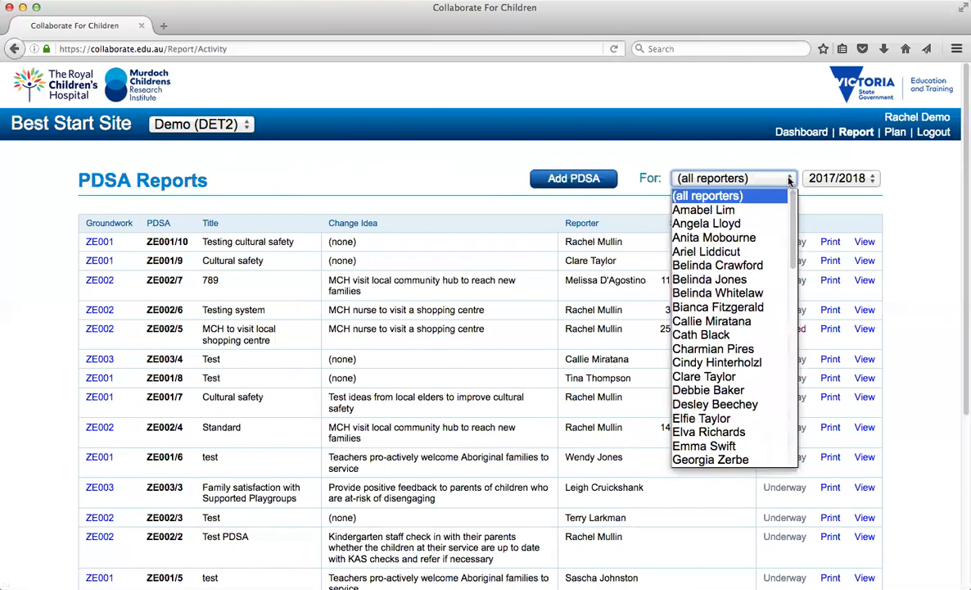
drag(792, 208, 789, 369)
click(766, 361)
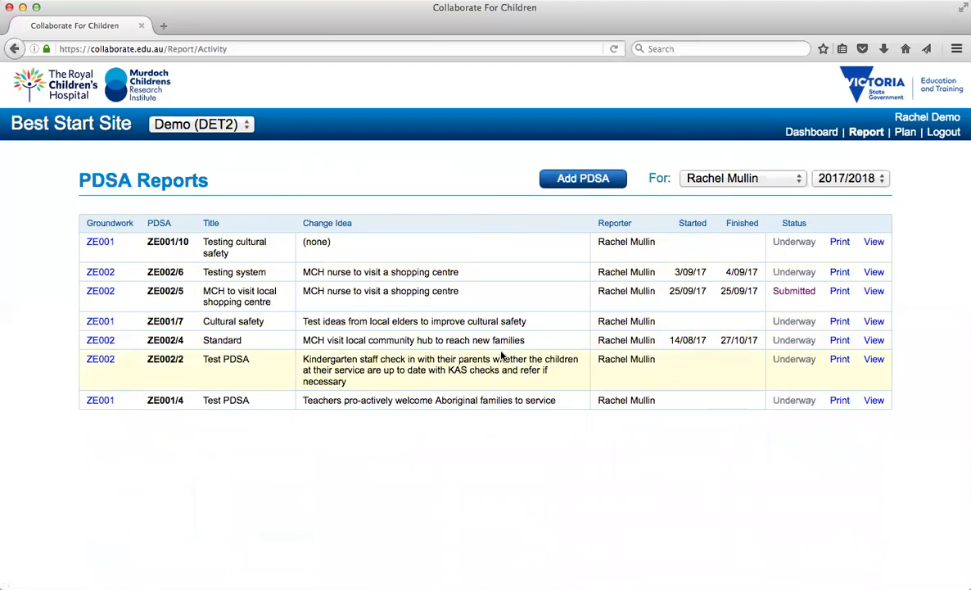
- Switch the PDSA reports list back to all reporters
click(795, 180)
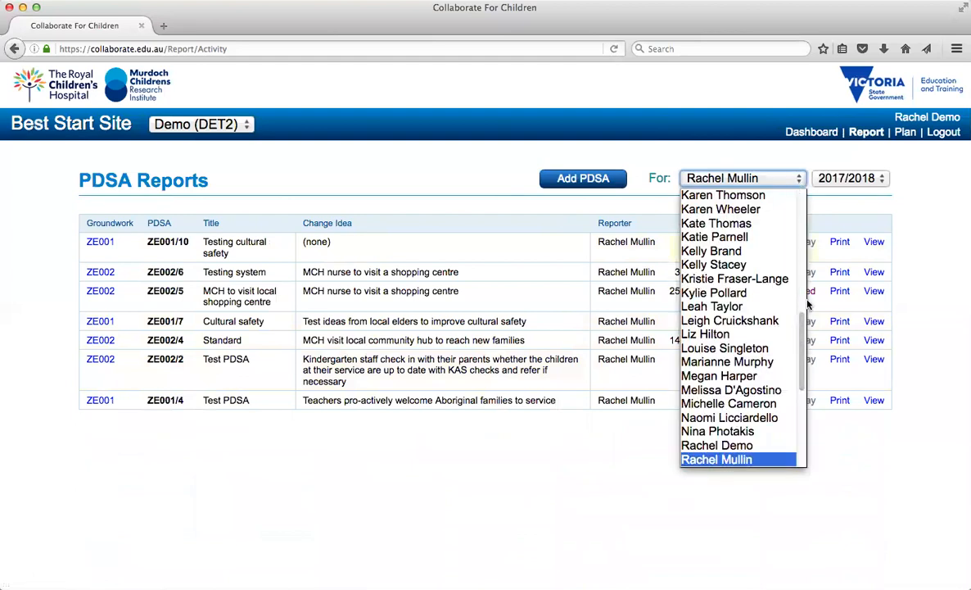
drag(803, 325, 740, 150)
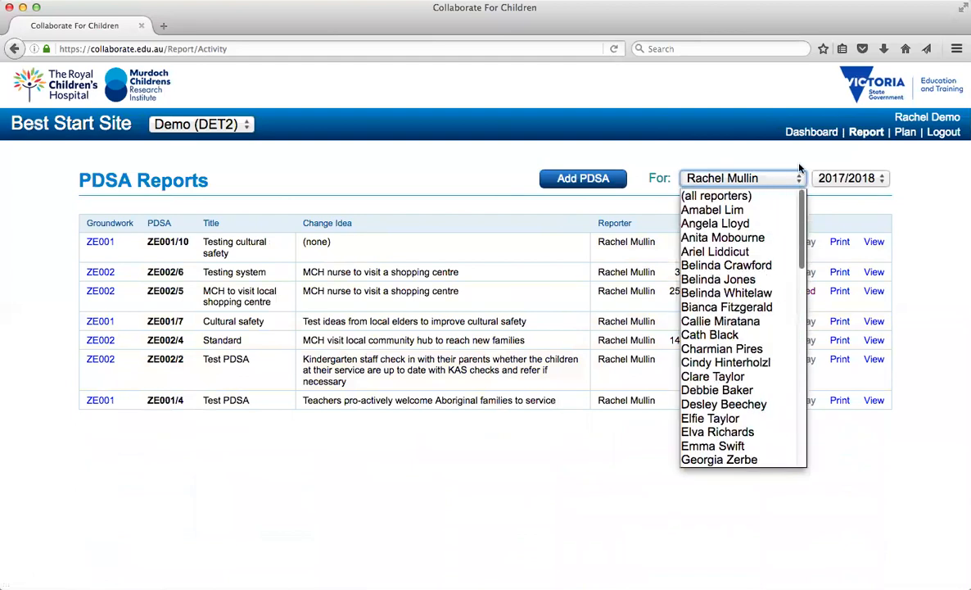
click(719, 190)
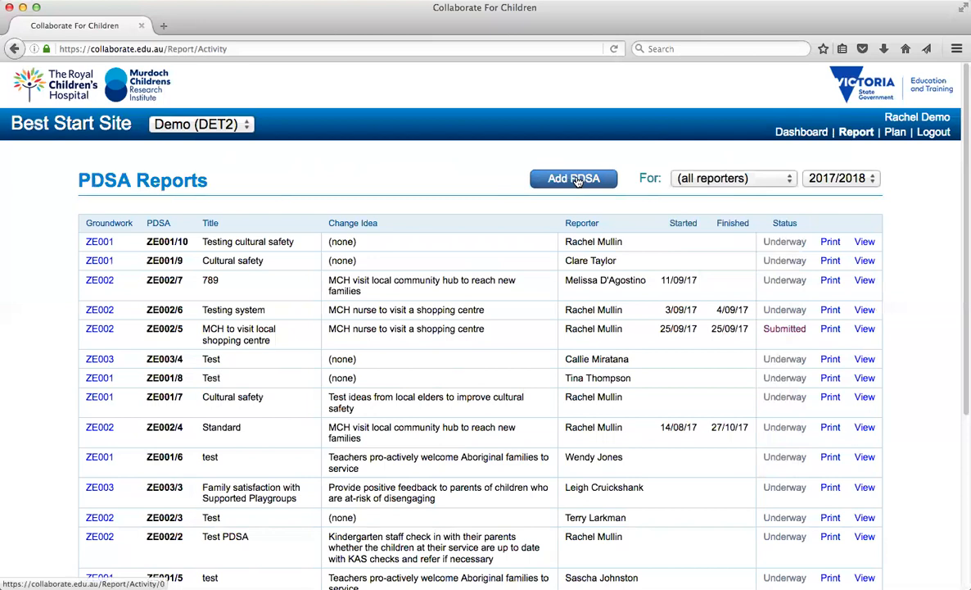
- Start a new PDSA report and assign it to the groundwork "ZE001: Cultural safety"
click(585, 184)
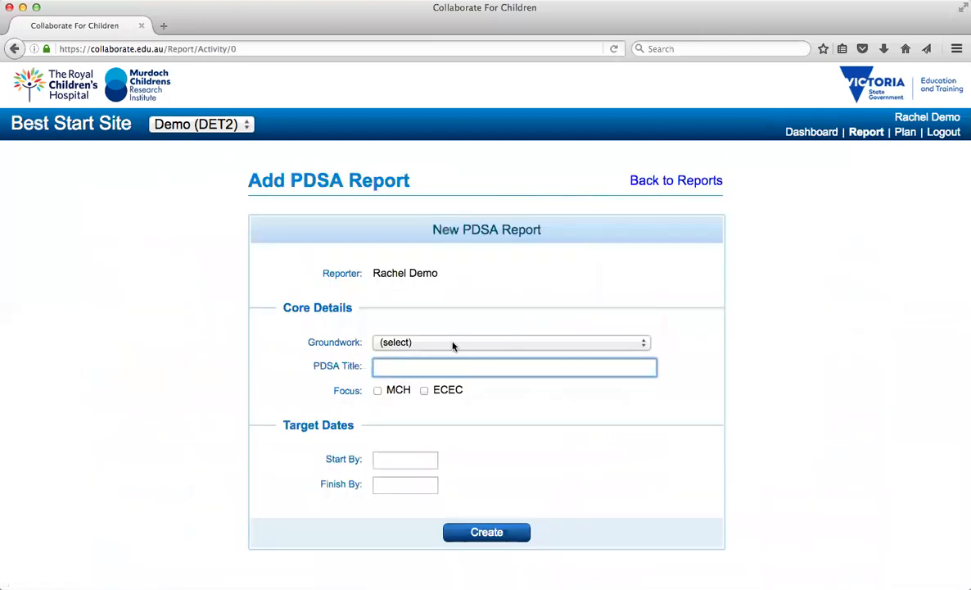
click(453, 342)
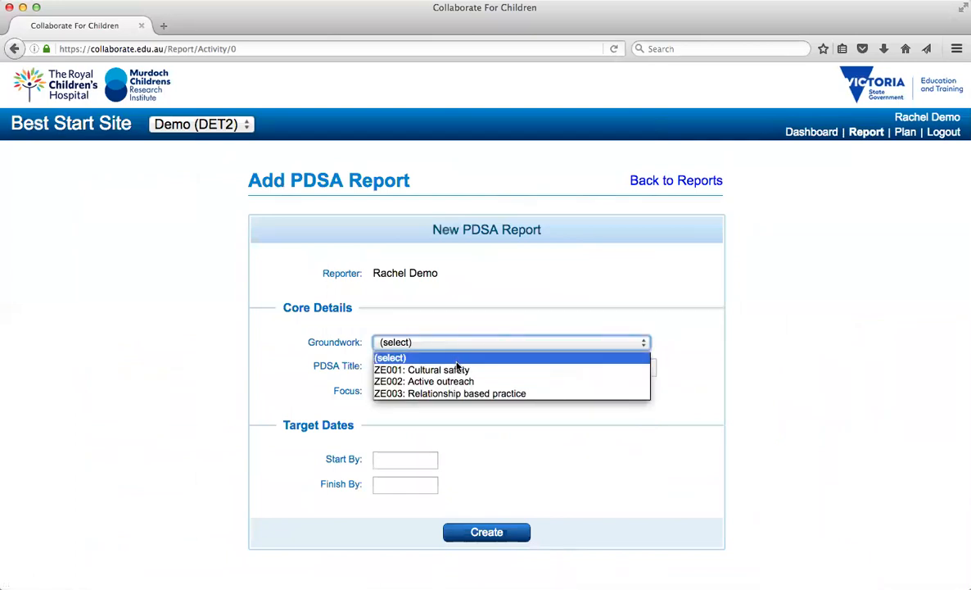
click(459, 370)
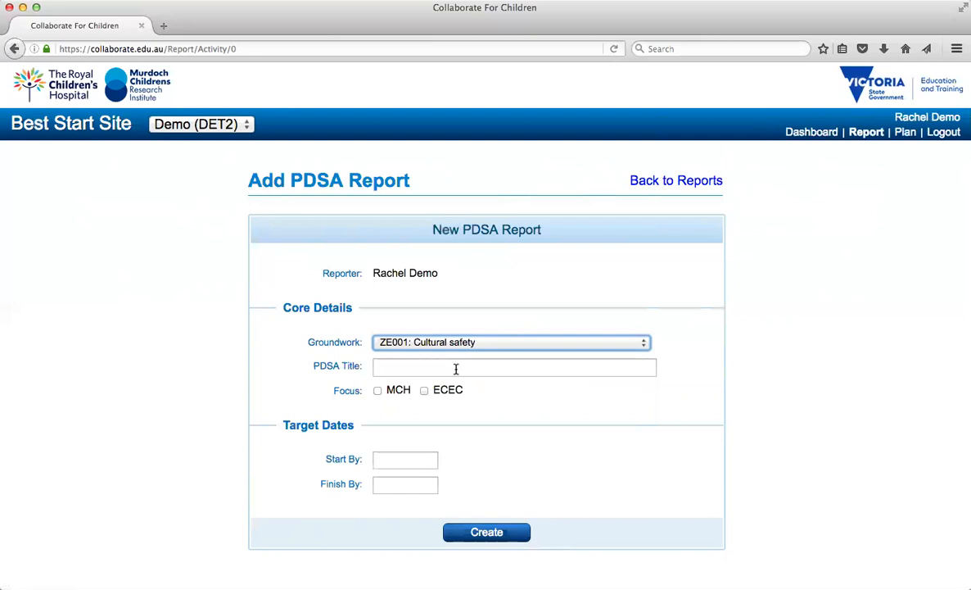
- Title the new PDSA report "Incorporate acknowledgment of country" and set its focus to ECEC
click(456, 369)
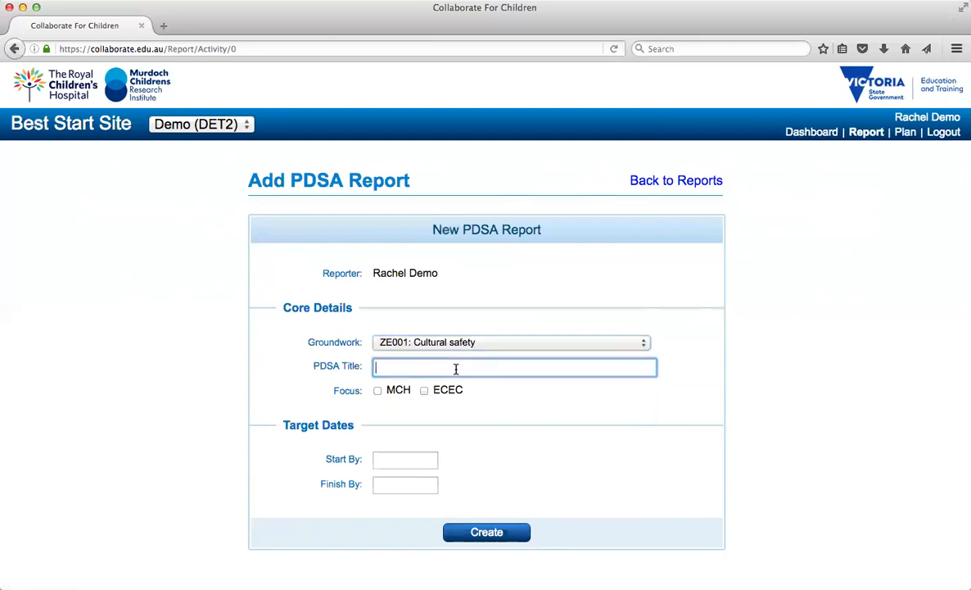
text(Incorport)
key(BackSpace)
text(ate we)
key(BackSpace)
key(BackSpace)
text(acknowledgment of )
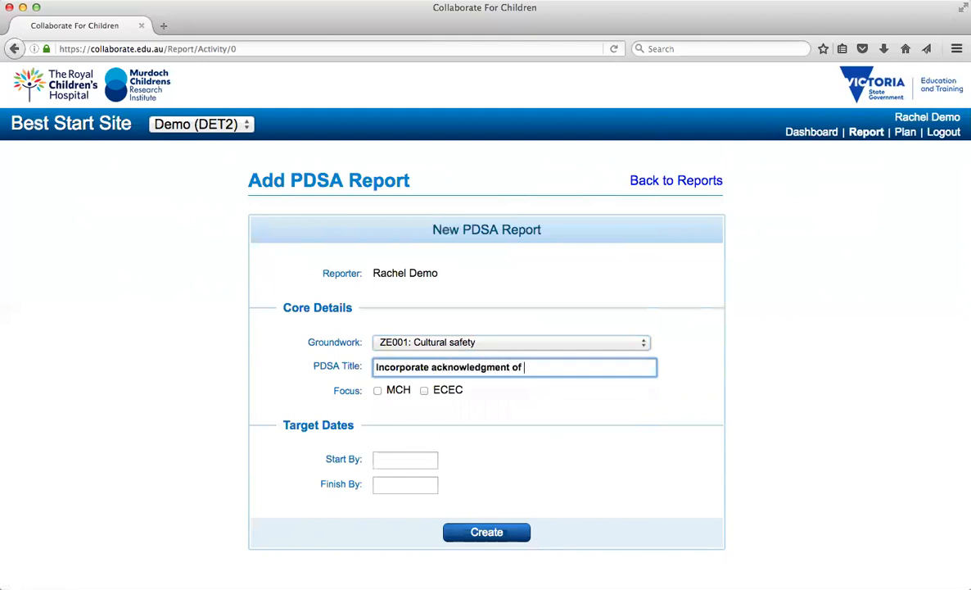
text(country into daily p)
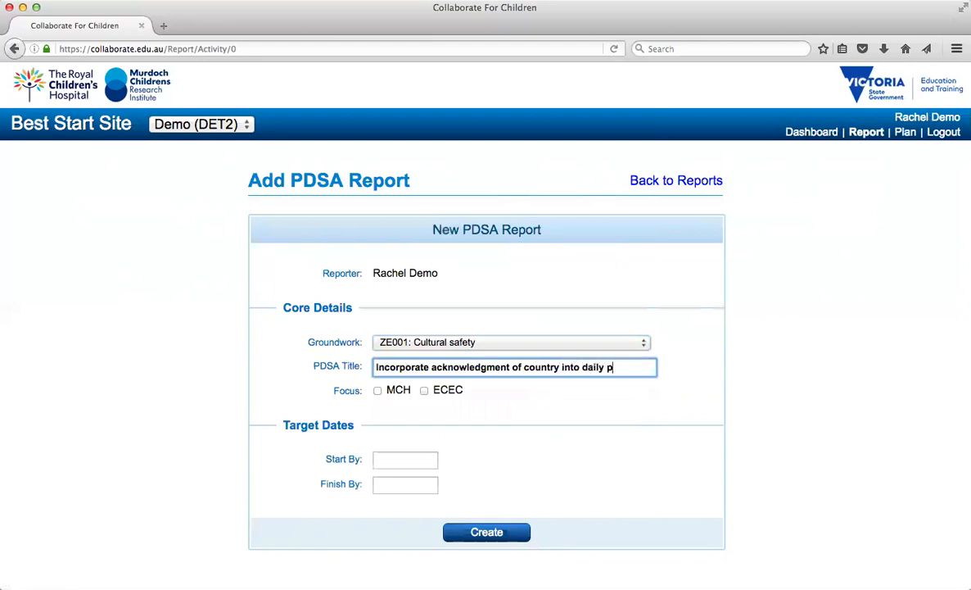
key(BackSpace)
key(BackSpace)
key(BackSpace)
key(BackSpace)
key(BackSpace)
key(BackSpace)
key(BackSpace)
key(BackSpace)
key(BackSpace)
key(BackSpace)
click(425, 391)
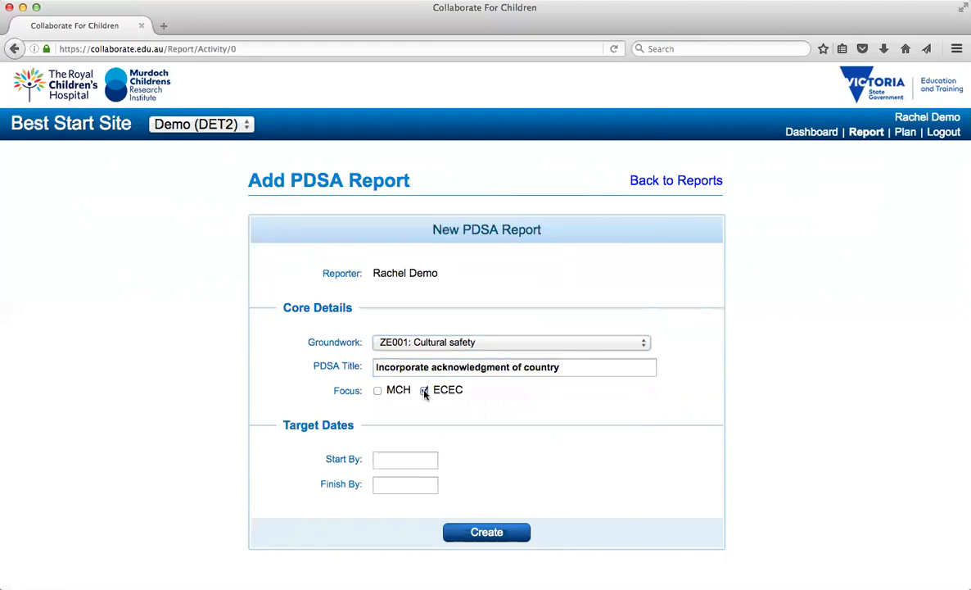
- Set the report's target dates to start by 31/01/18 and finish by 14/02/18
click(414, 462)
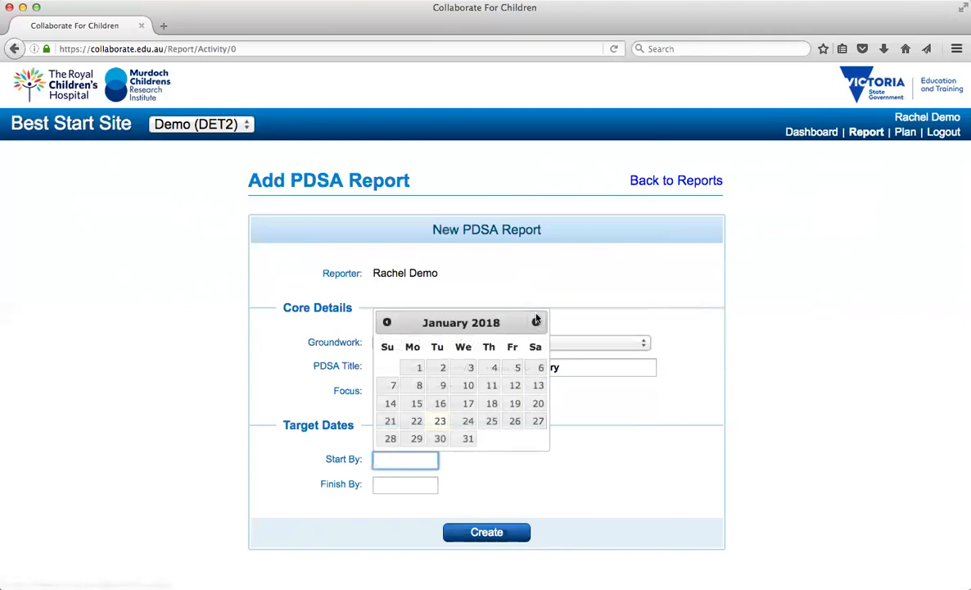
click(465, 438)
click(405, 482)
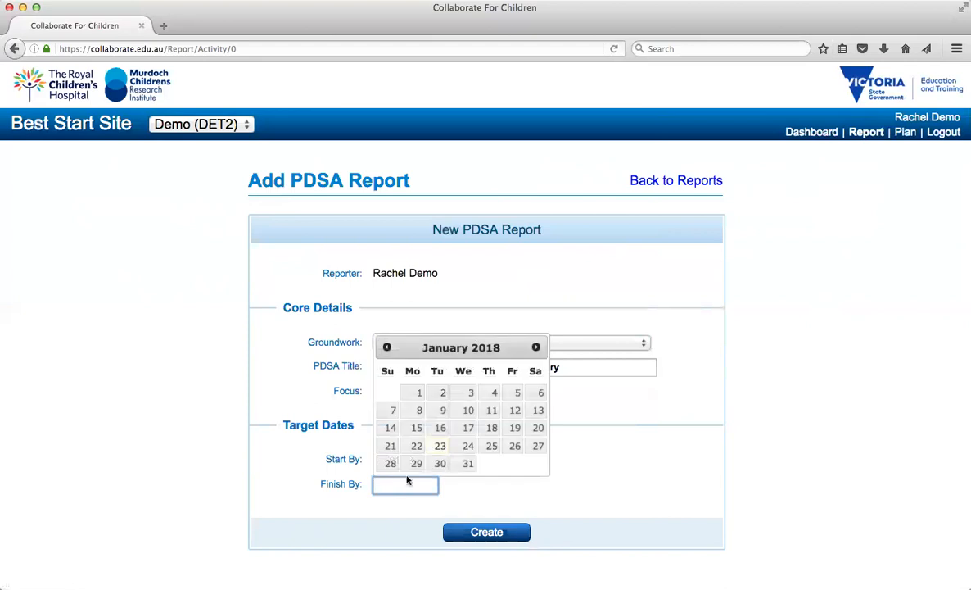
click(536, 348)
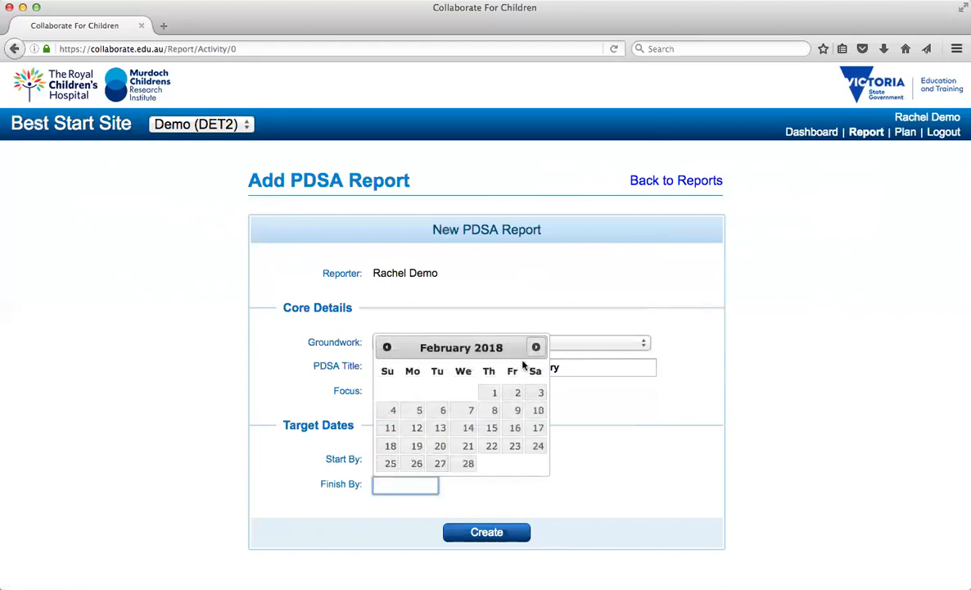
click(467, 463)
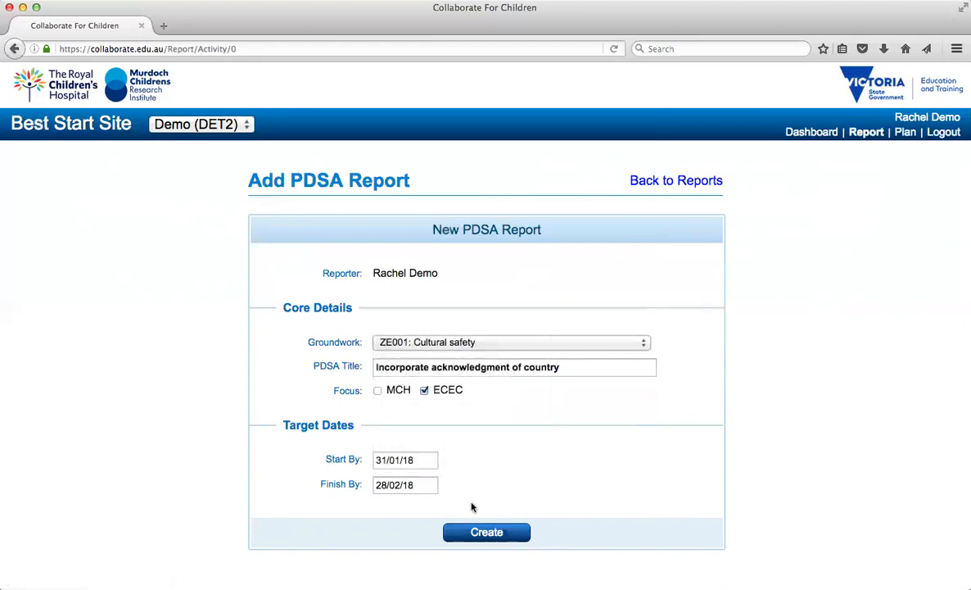
click(424, 485)
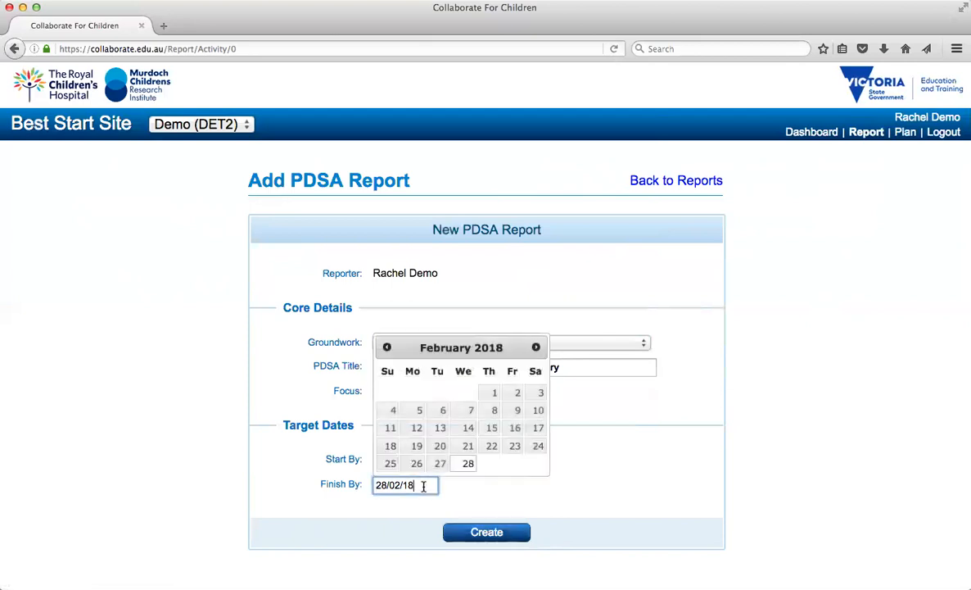
click(467, 428)
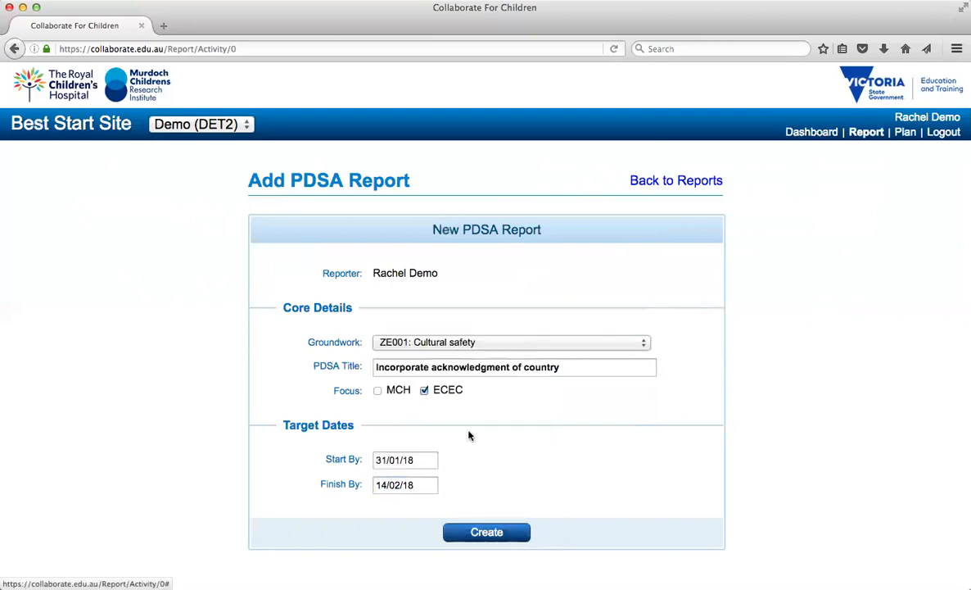
- Create the PDSA report and proceed to editing its details
click(480, 533)
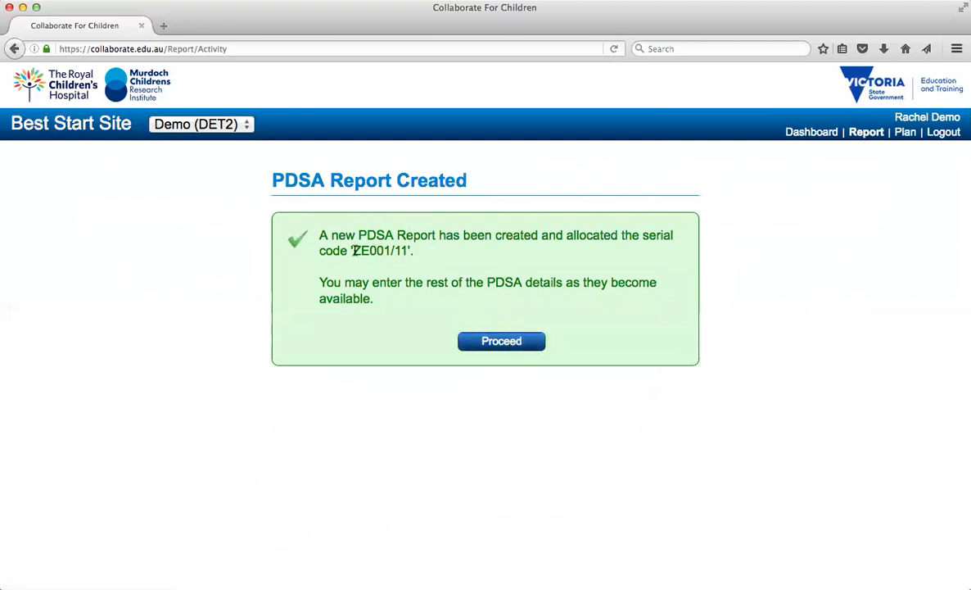
click(490, 344)
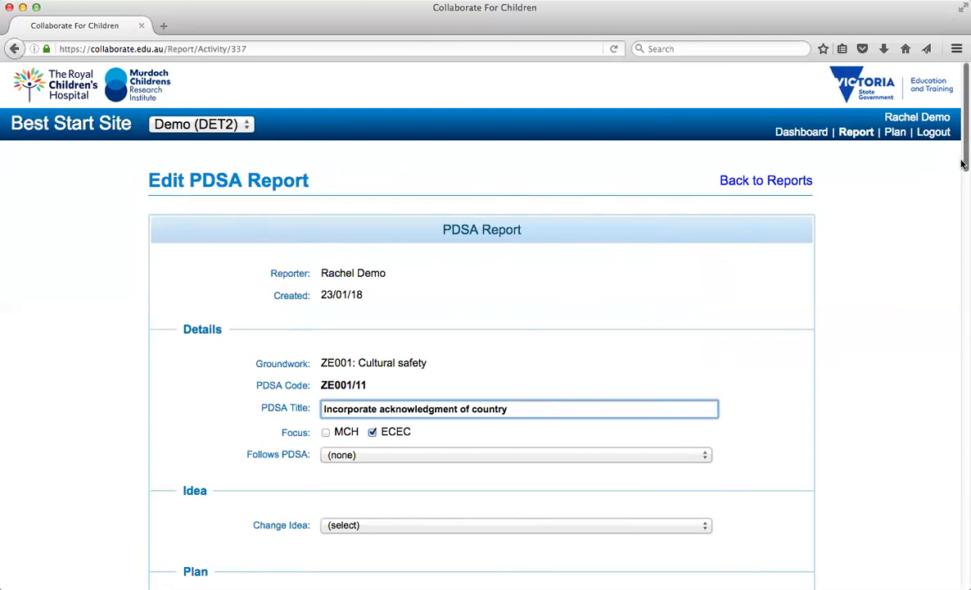
mouse_move(963, 164)
mouse_down()
mouse_move(963, 206)
mouse_move(963, 184)
mouse_up()
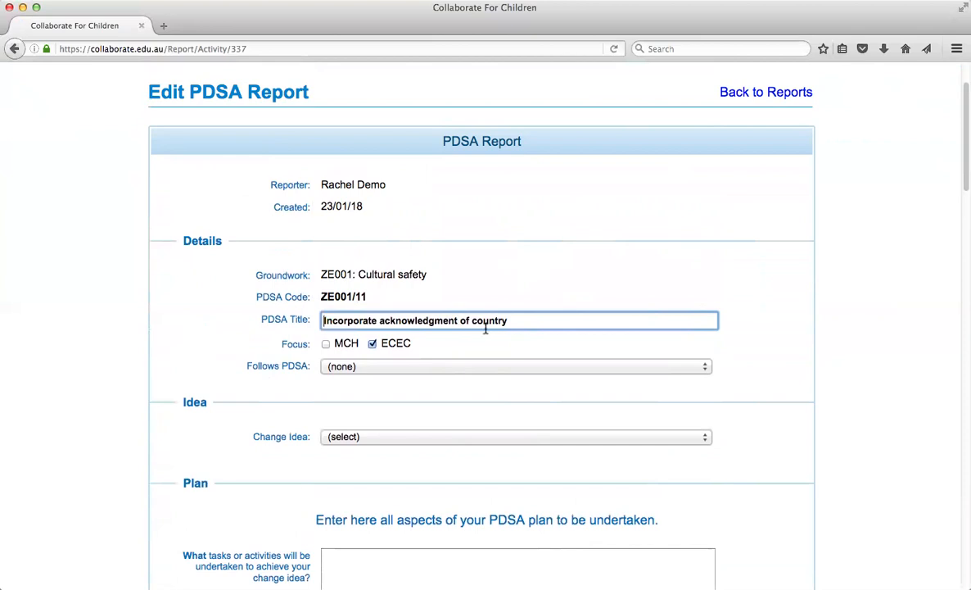
- Leave the PDSA title as it is and set the report to follow "ZE001/7: Cultural safety"
click(515, 322)
click(516, 322)
click(515, 322)
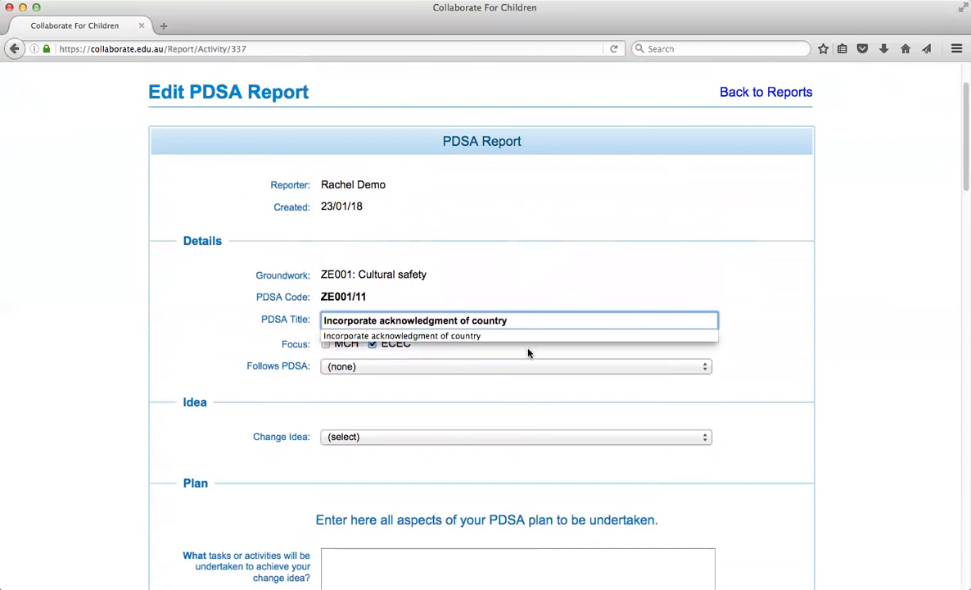
click(526, 351)
click(527, 370)
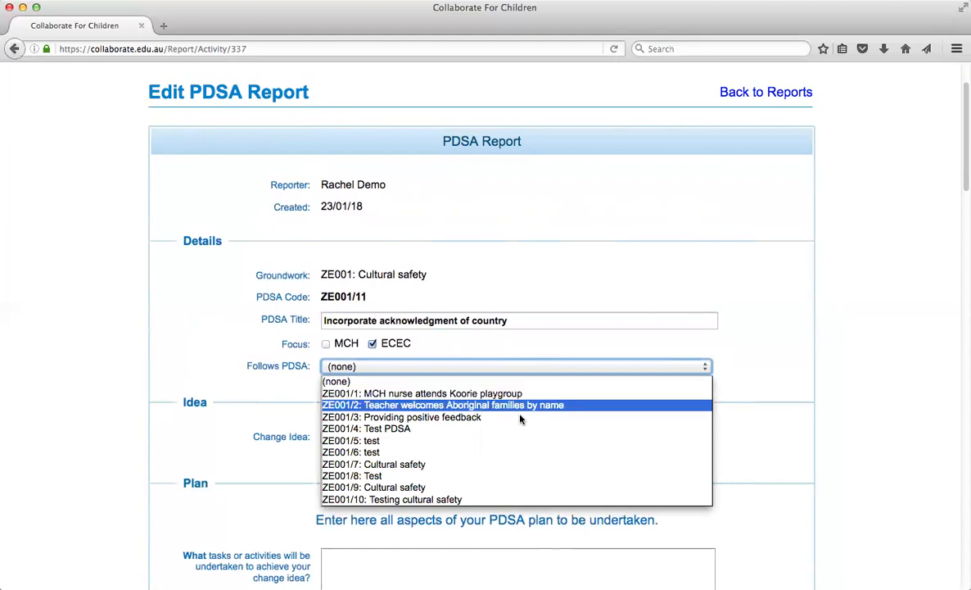
click(456, 465)
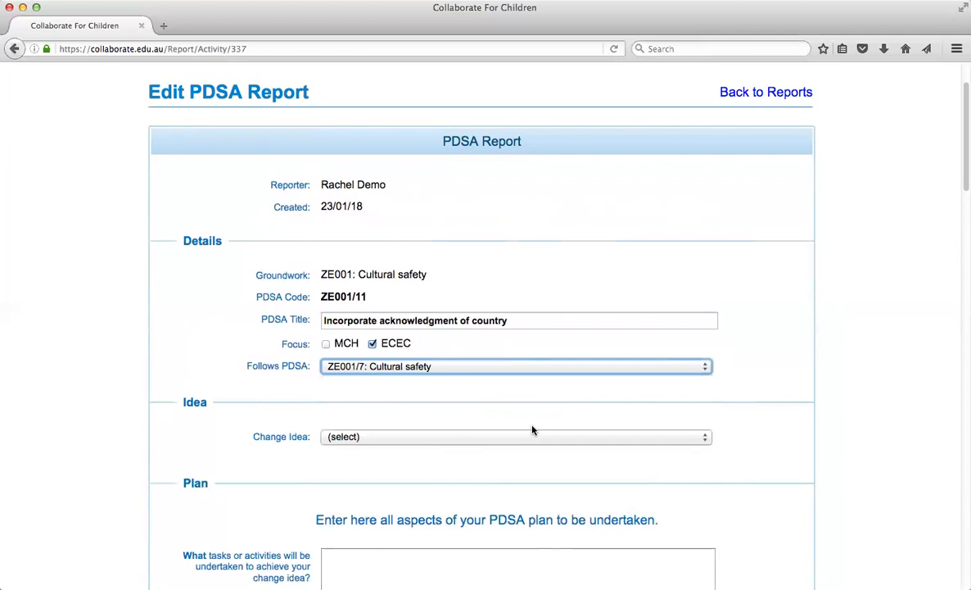
- Choose "Test ideas from local elders to improve cultural safety" as the report's change idea
click(571, 446)
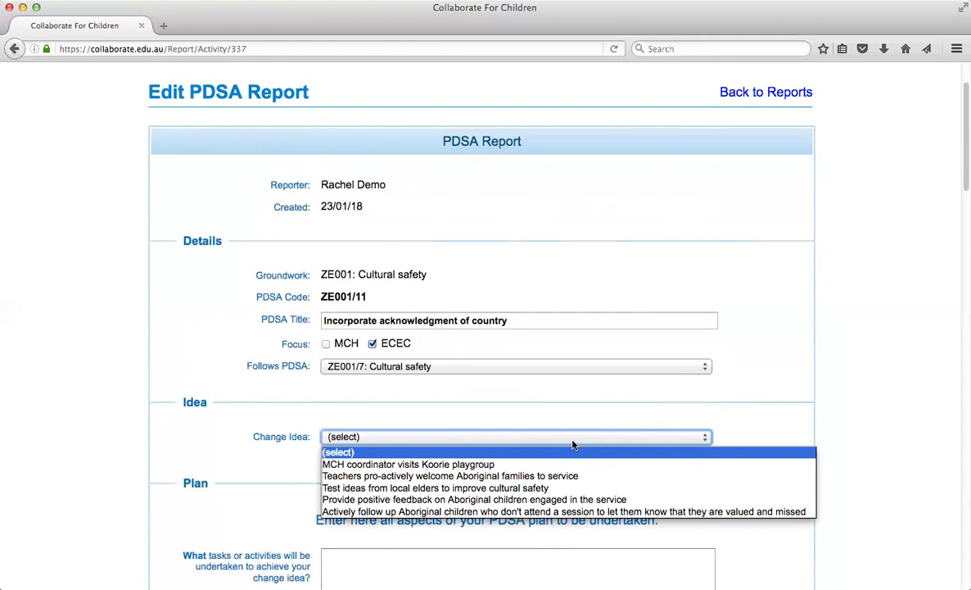
click(533, 488)
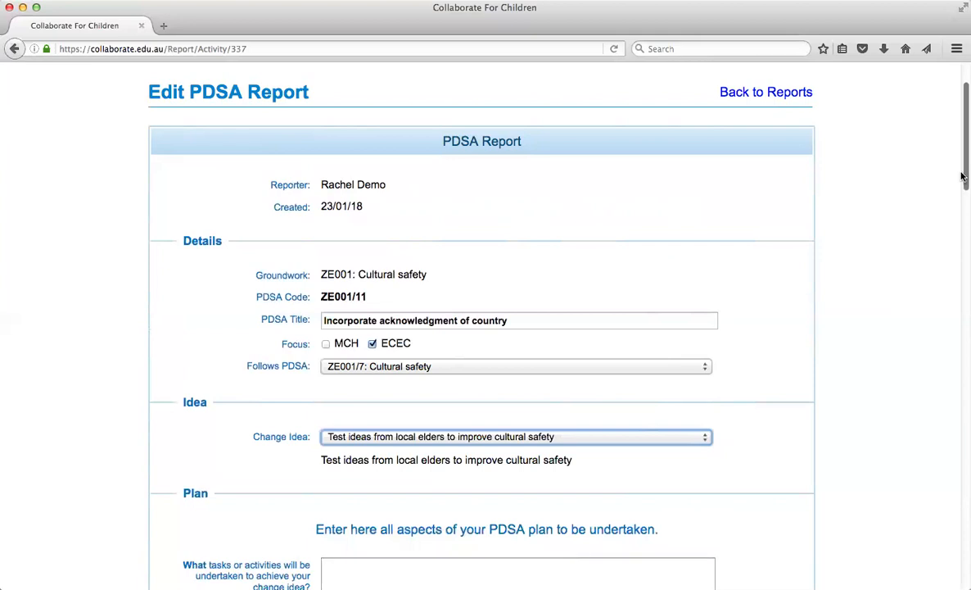
drag(963, 176, 963, 232)
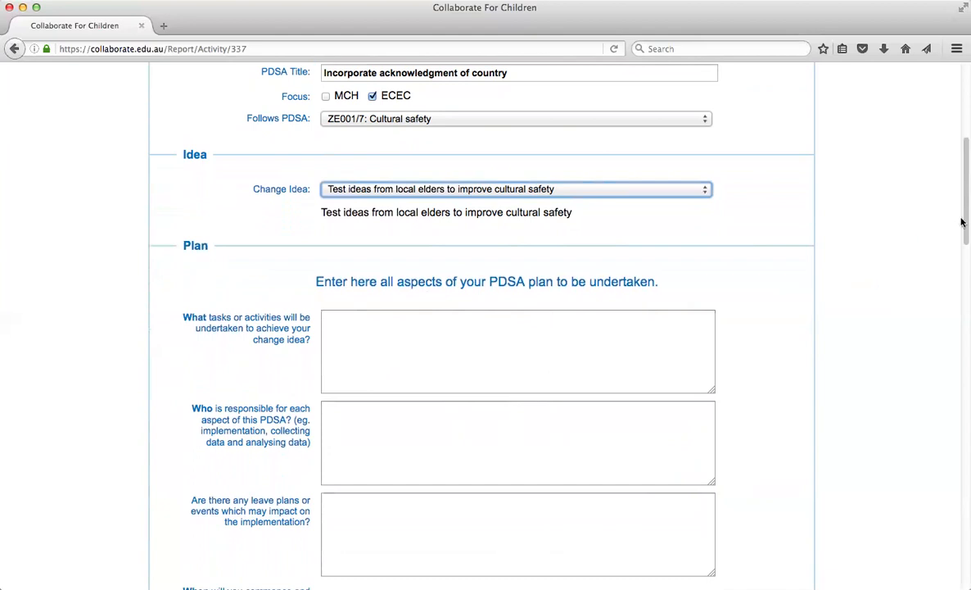
- Save the PDSA report, leaving it open for continued editing, and reopen it from the reports list
drag(964, 217, 955, 586)
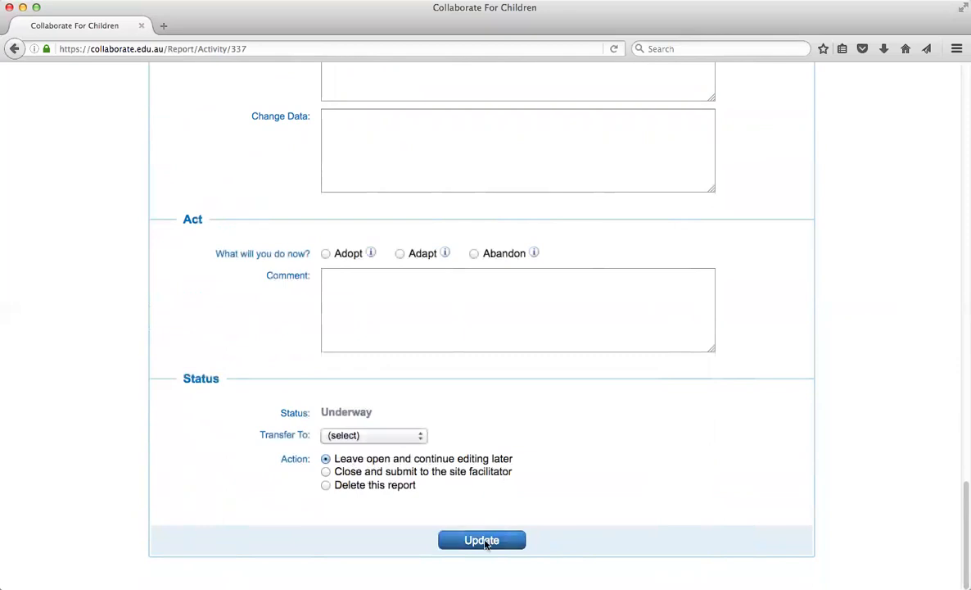
click(485, 540)
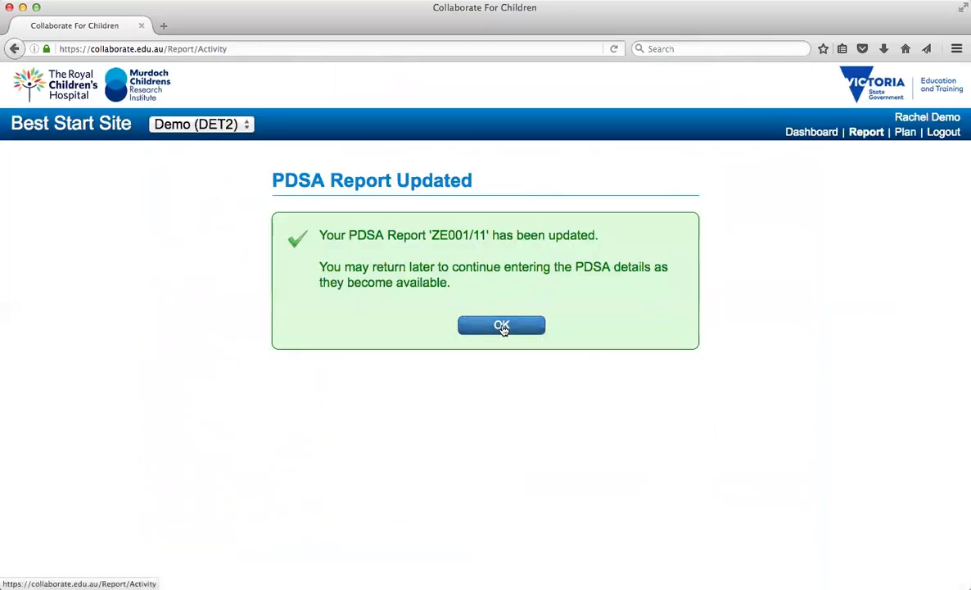
click(502, 326)
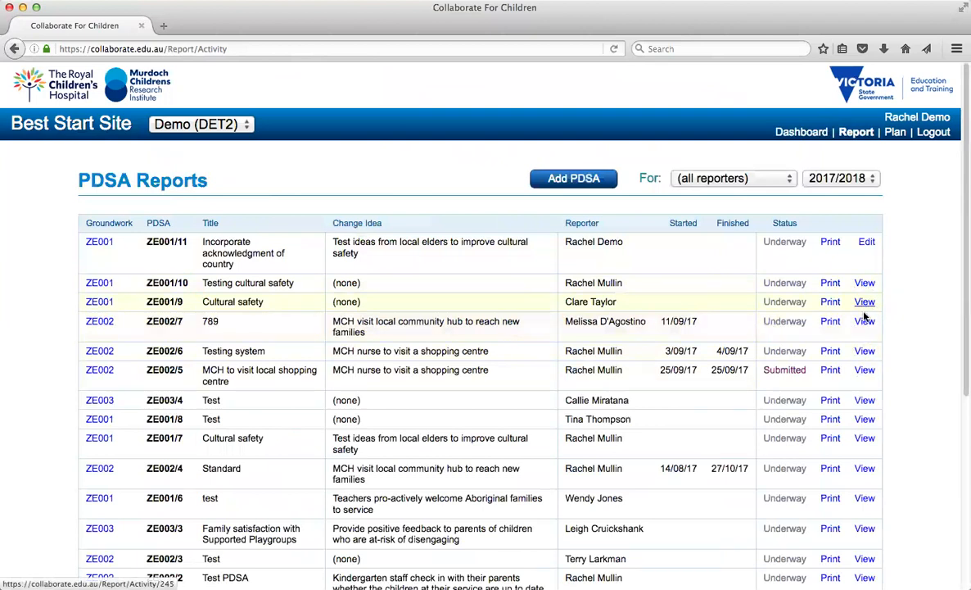
click(867, 242)
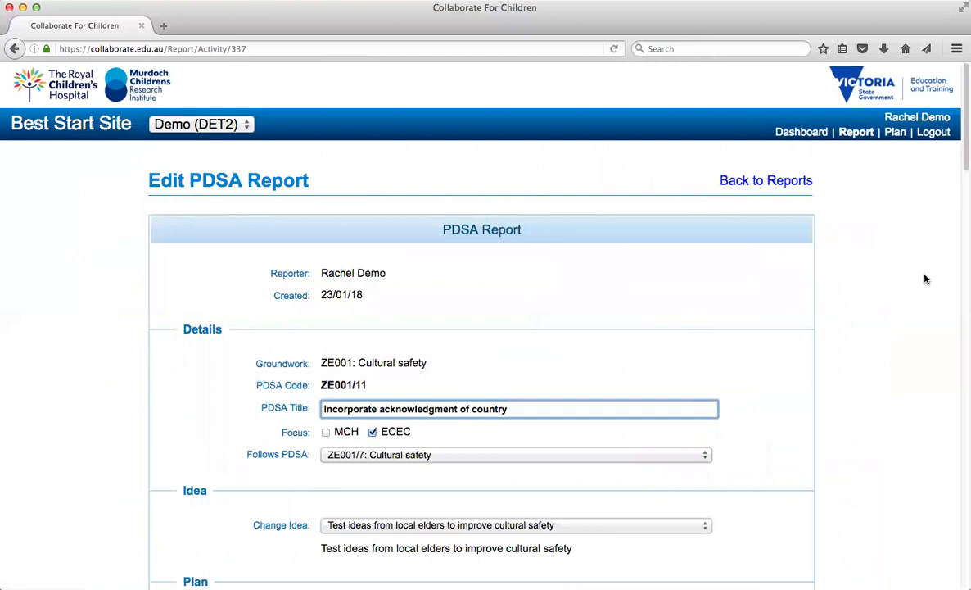
- Begin the plan's tasks or activities answer with "The teacher will include an acknowledgement of country into the daily circle time."
drag(963, 164, 963, 250)
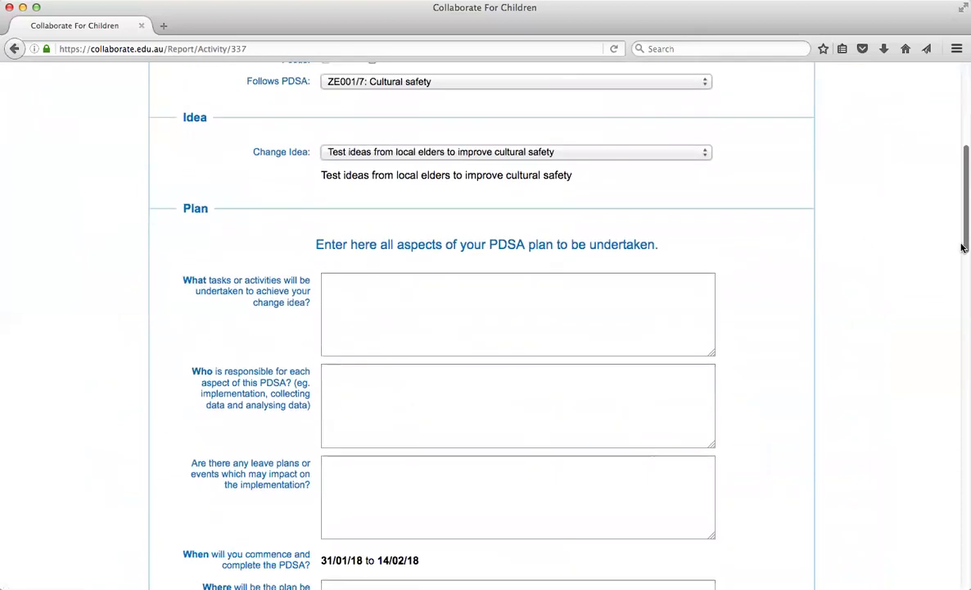
click(380, 296)
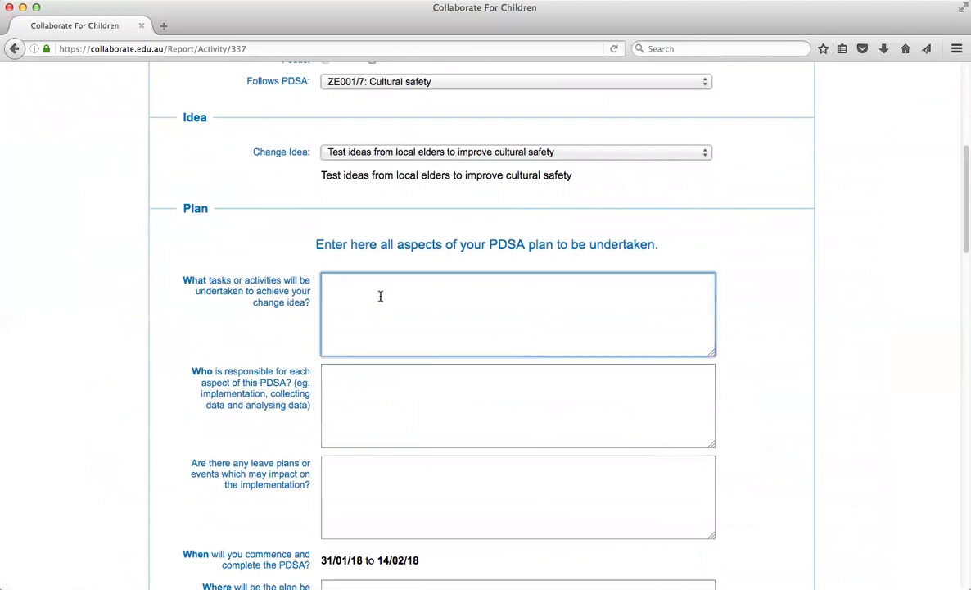
text(The teacher will)
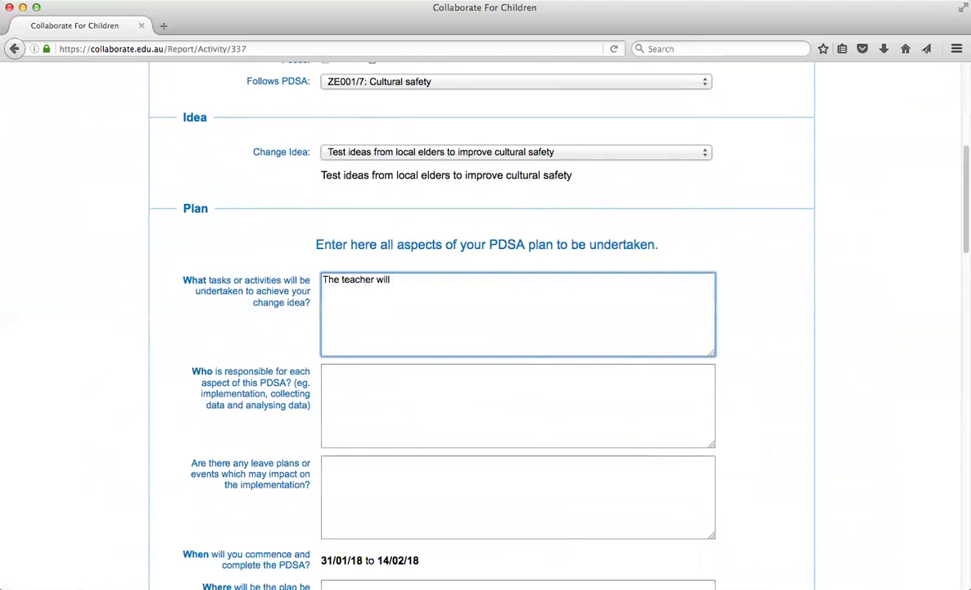
text(include an acknowled)
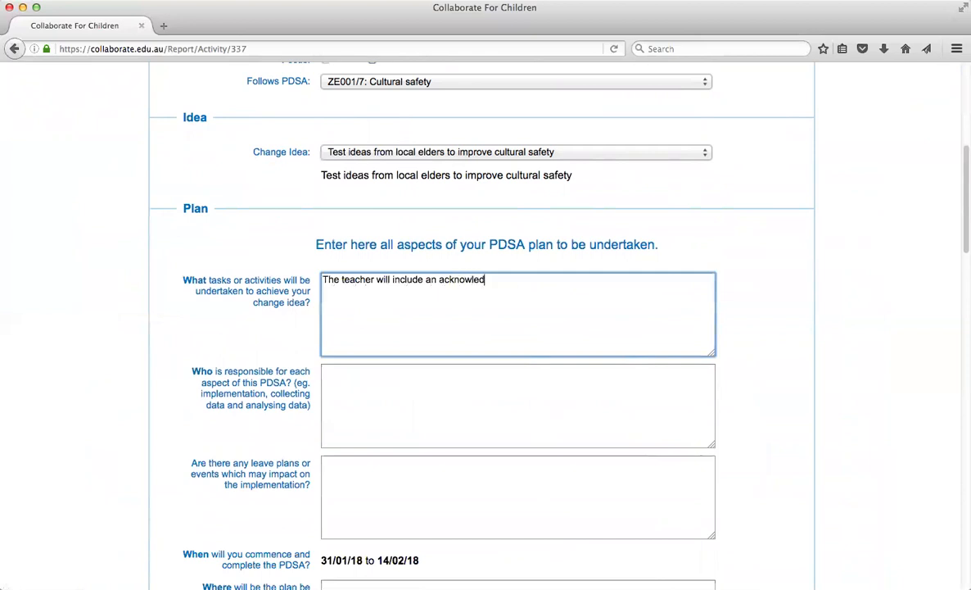
text(gement of country into the d)
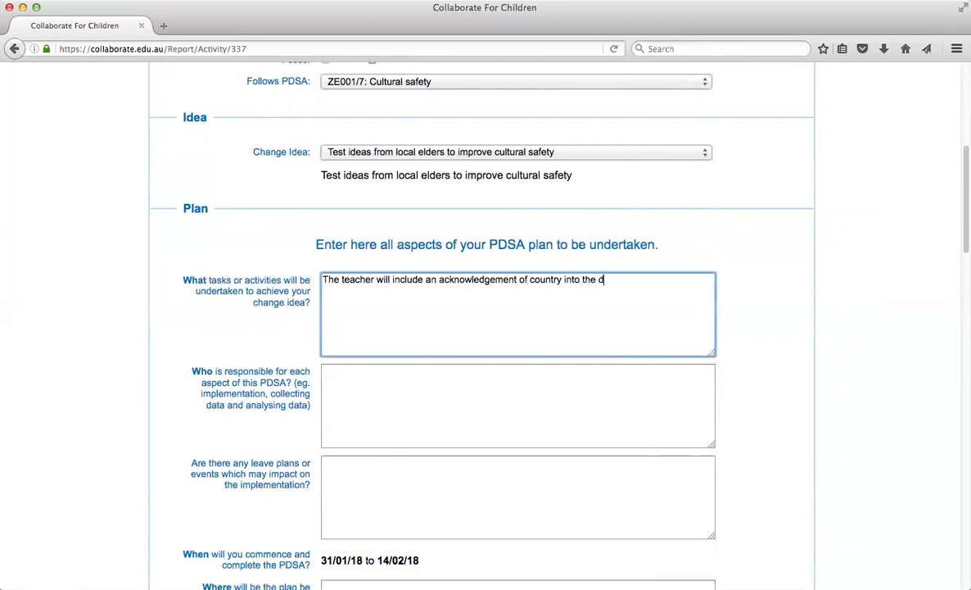
text(aily circle time. The )
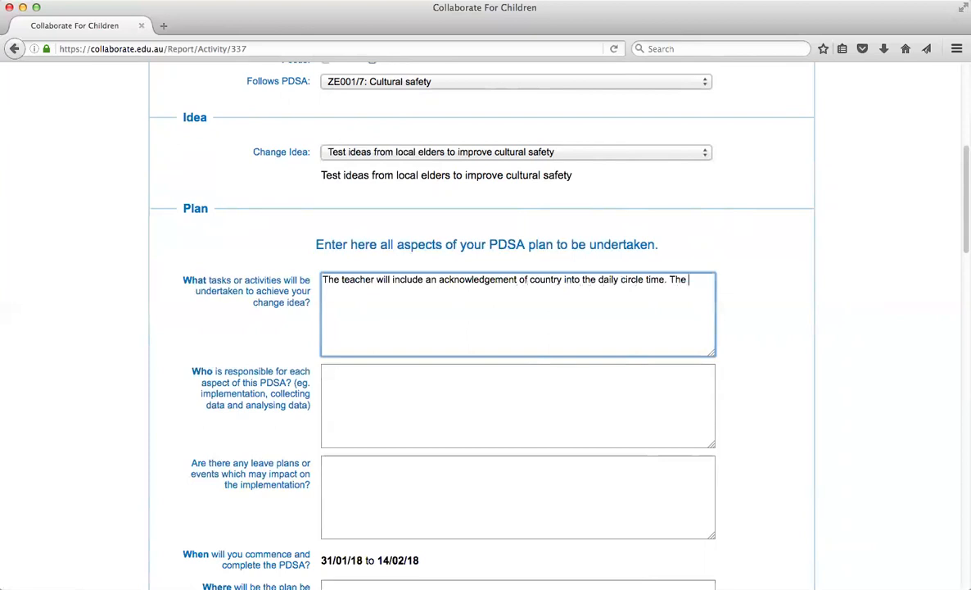
- Append "The educator will ask children what they are thankful for about the country in which they live and link that to the Aboriginal connection with country."
text(educator will ask childre)
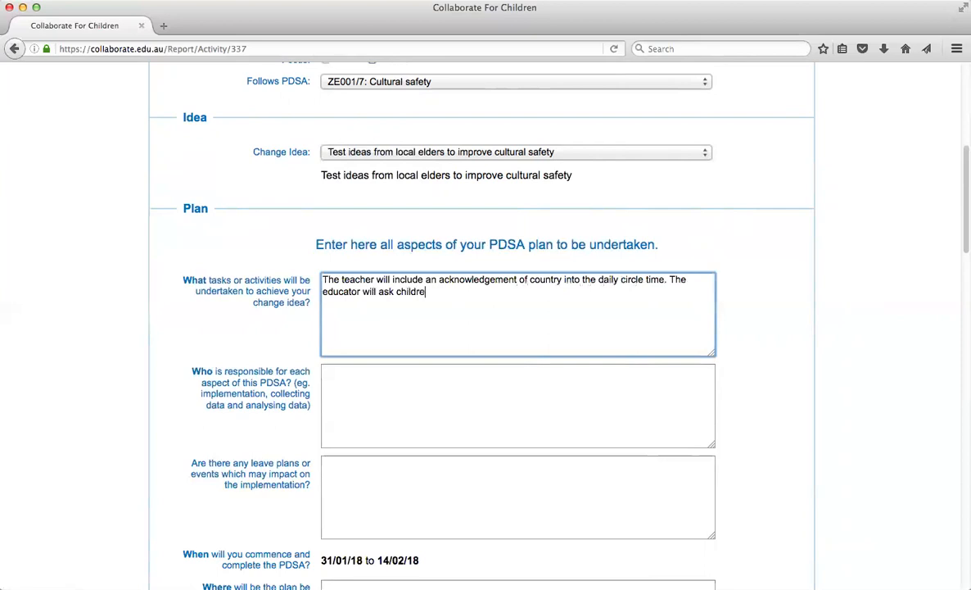
text(n what they are thank)
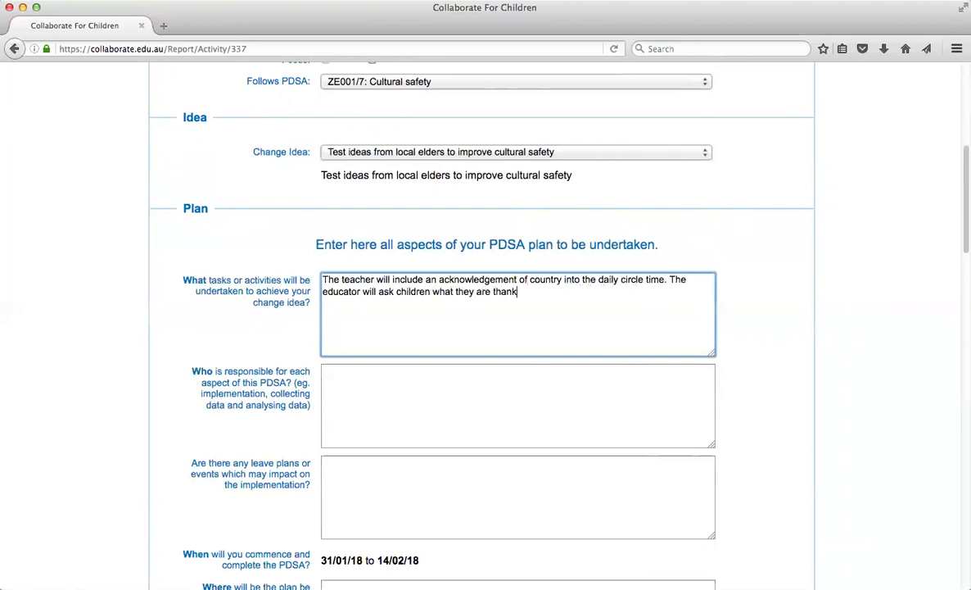
text(ful for about the l)
key(BackSpace)
text(try)
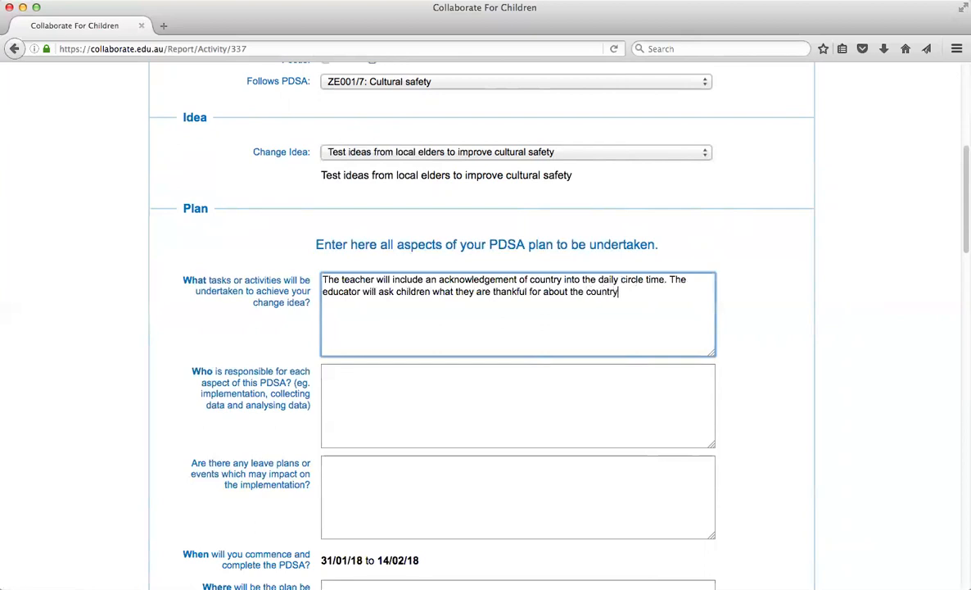
text( in which they live and )
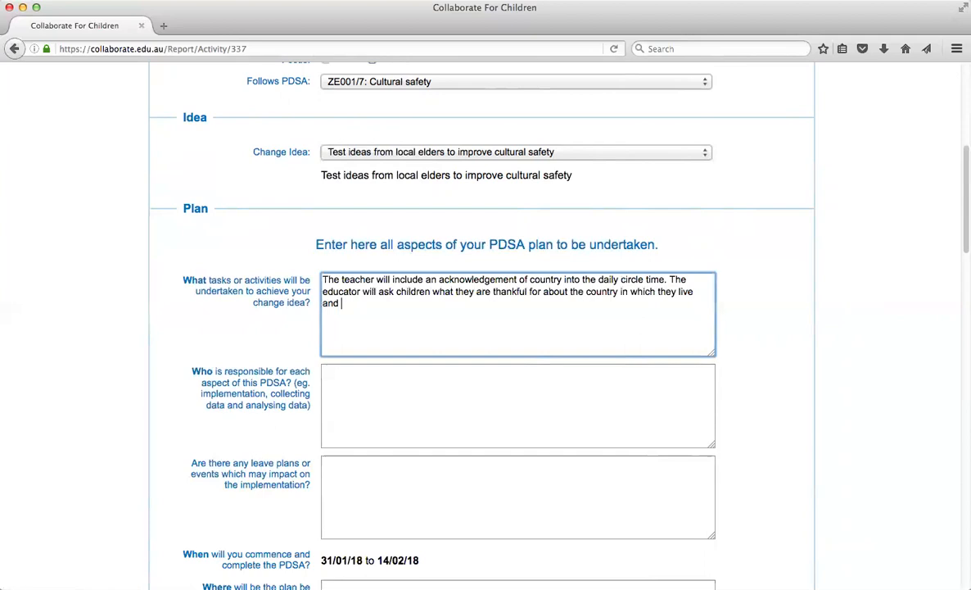
text(link that to the Aboriginal conn)
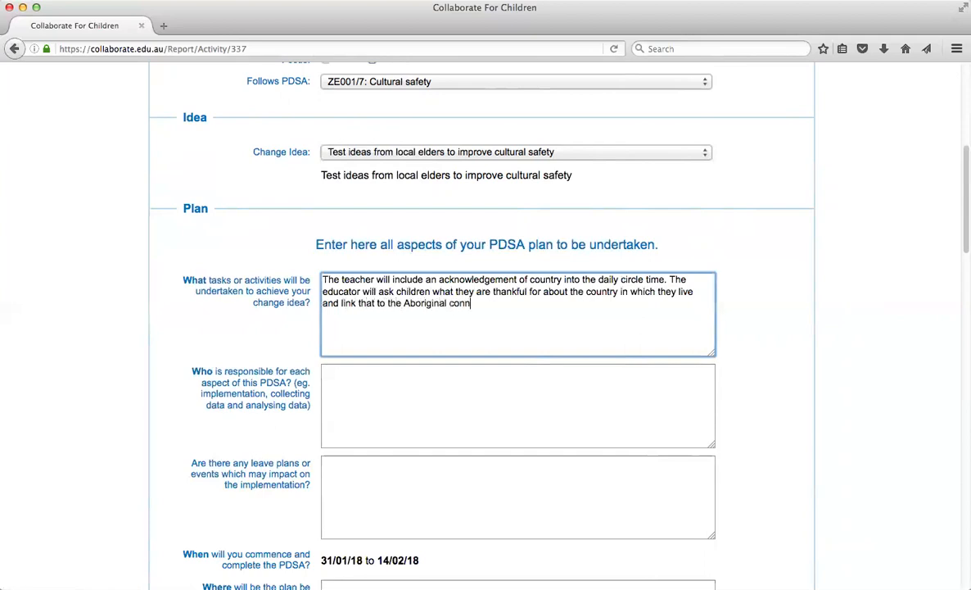
text(ection with country)
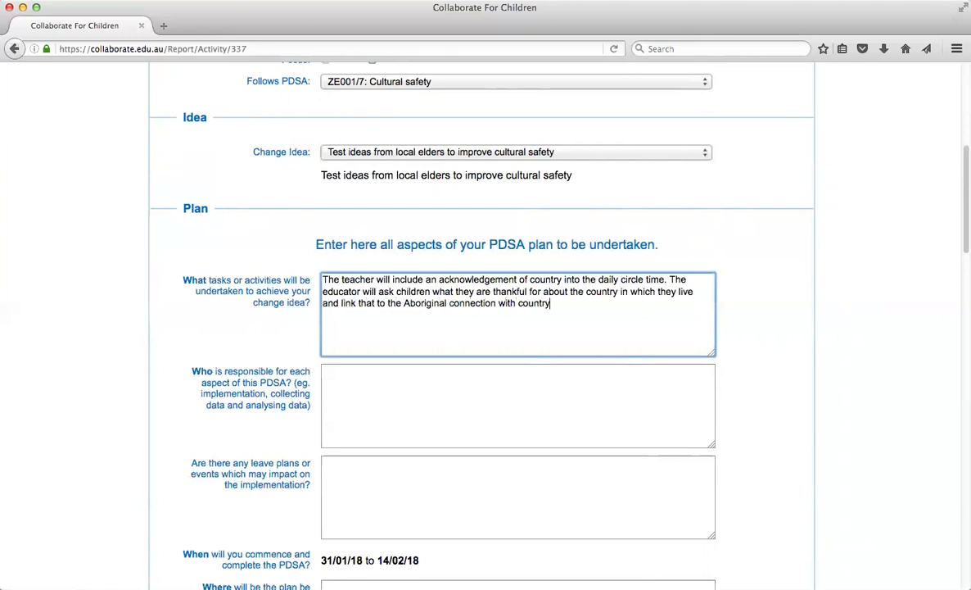
text(.)
- Enter "The educator at Green Fields Kindergarten" as who is responsible and "None noted." for leave plans or events
click(352, 380)
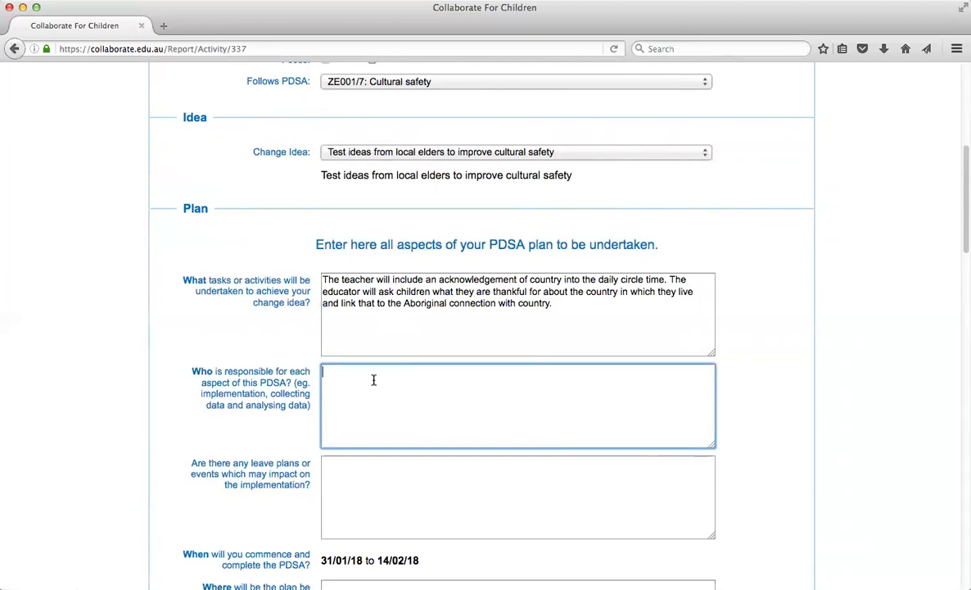
text(The educator at Green Fields Kindergarten)
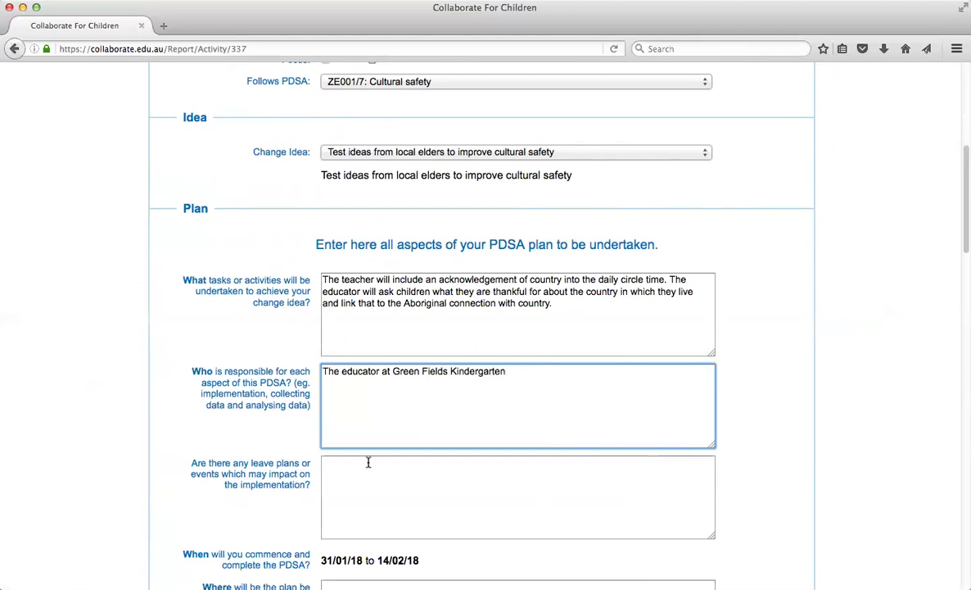
click(355, 470)
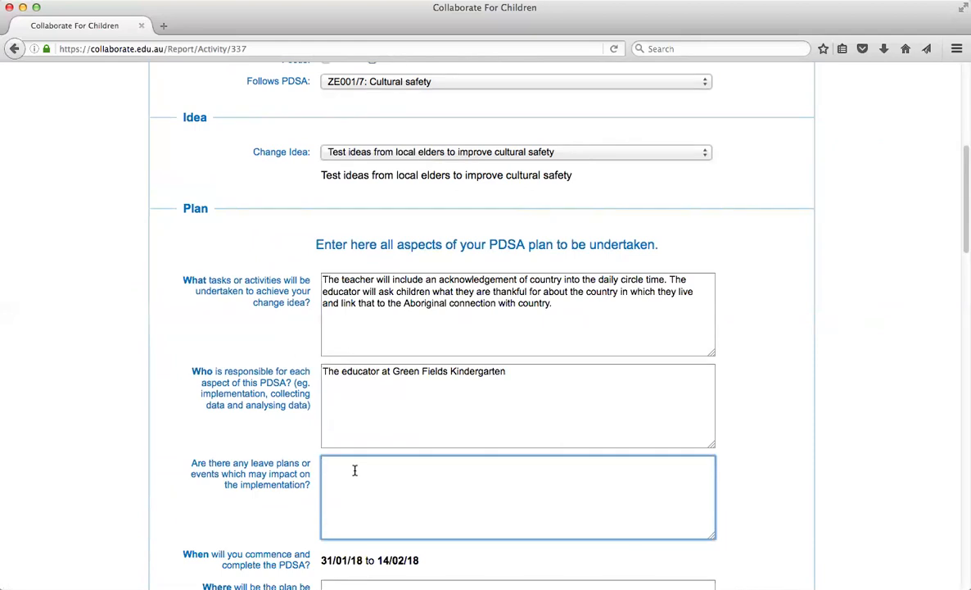
text(None noted.)
- Enter "Green Fields Kindergarten - Rosella Room" as where the plan will be executed
drag(964, 246, 963, 303)
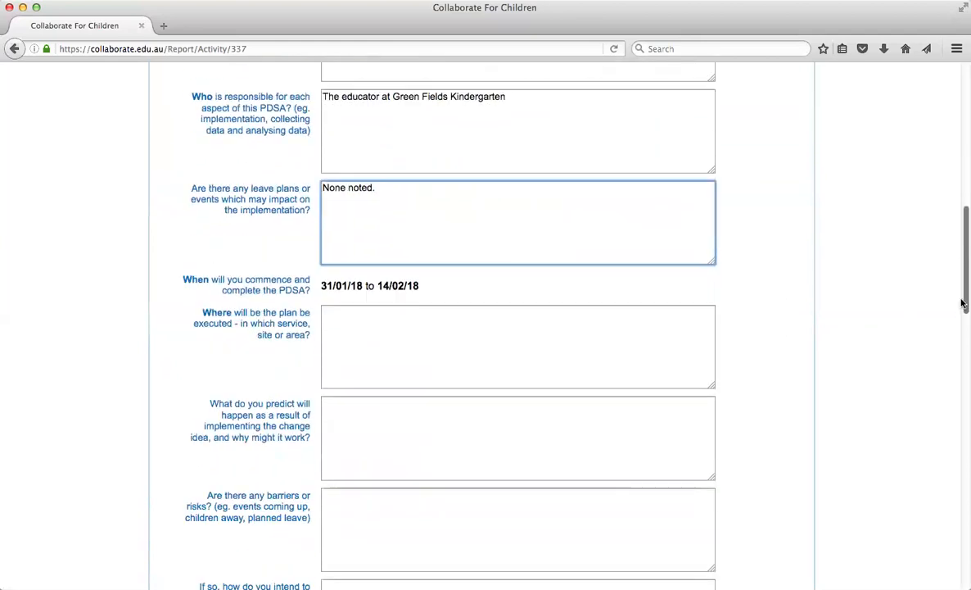
click(386, 318)
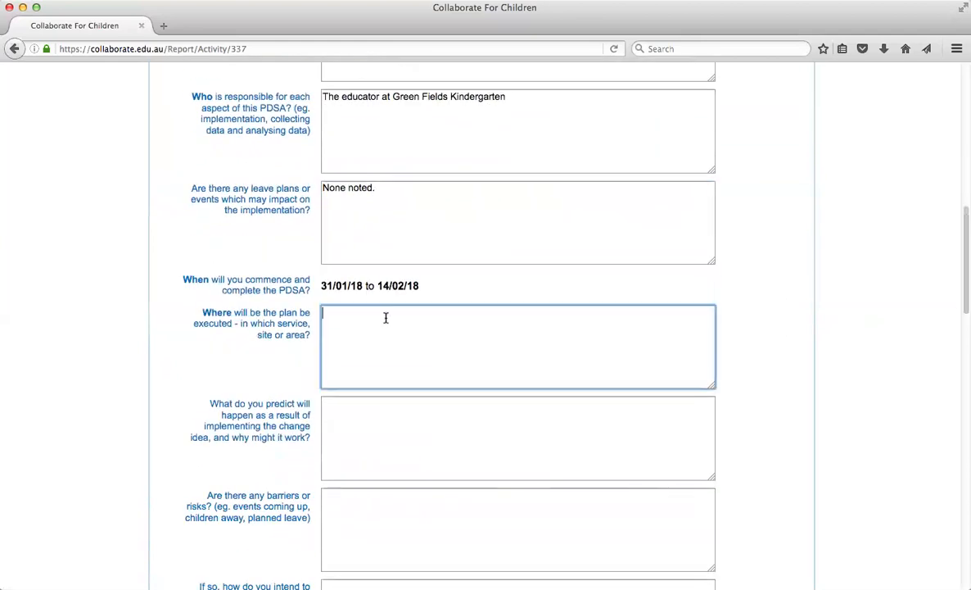
text(Green Fields Kindergarten - Rosella Room)
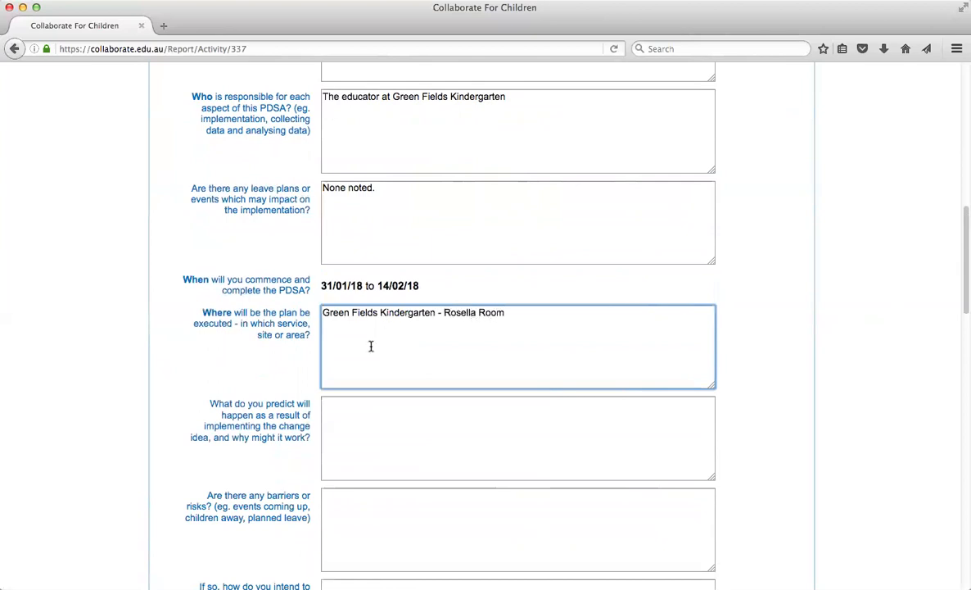
- Begin the prediction answer with "Children will be more aware of Aboriginal culture and the Aboriginal history of Australia."
click(342, 417)
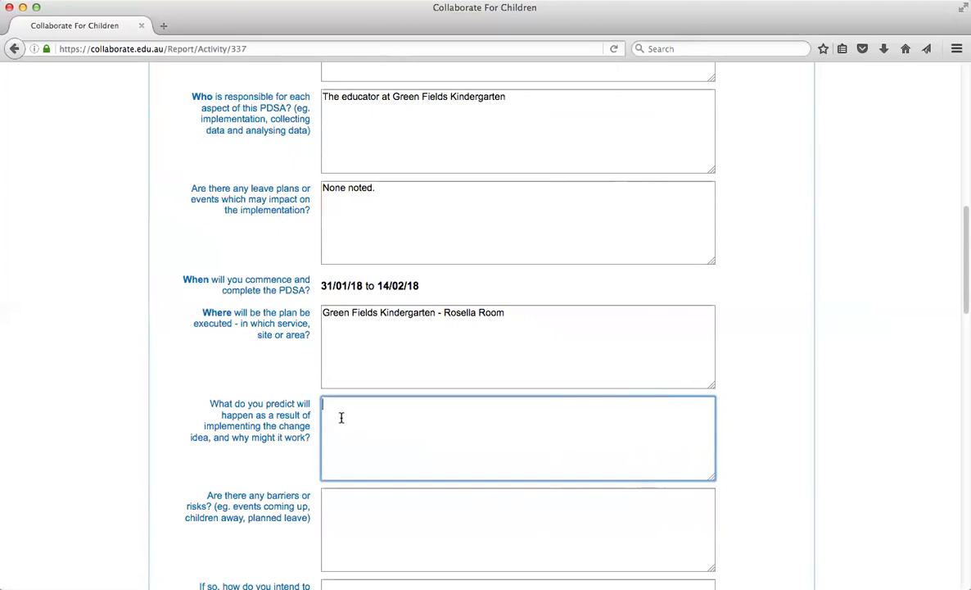
text(Children will be more aware of )
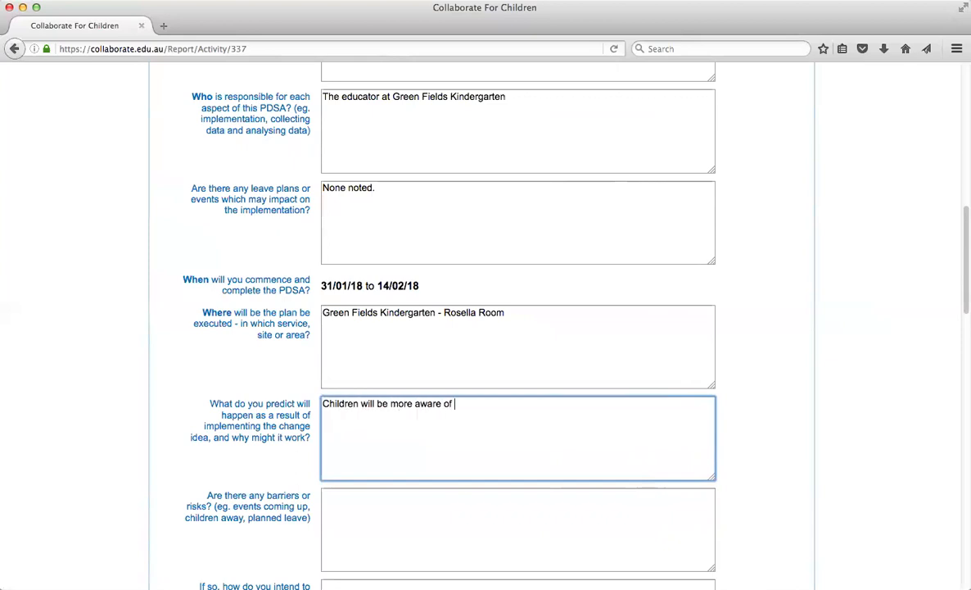
text(Aboriginal culture and)
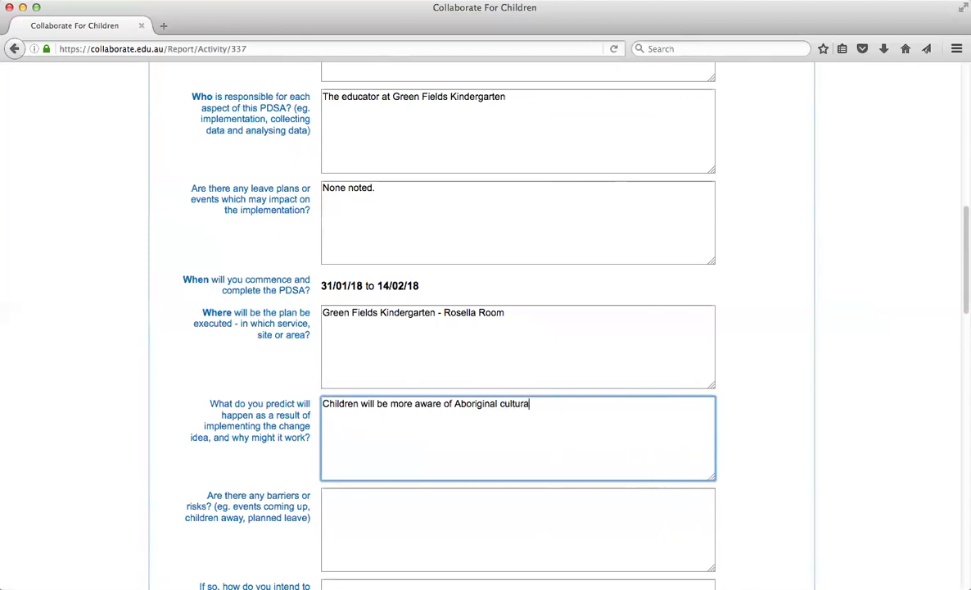
text( the Aboriginal history of )
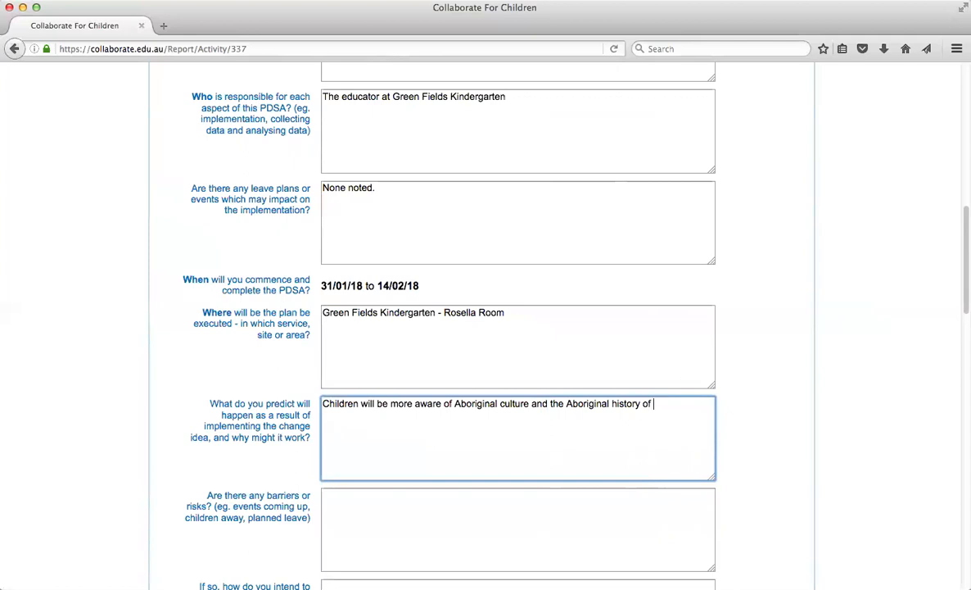
text(Australia. Additional)
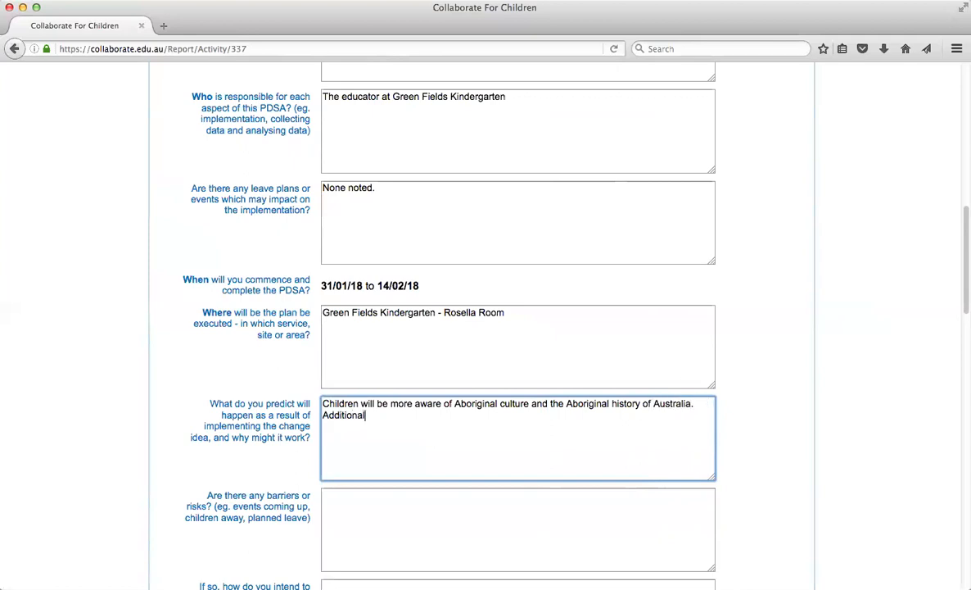
- Complete the prediction with "Additionally, it will lead to a greater sense of cultural inclusion for any Aboriginal families attending the service."
text(ly, it will lead to a great)
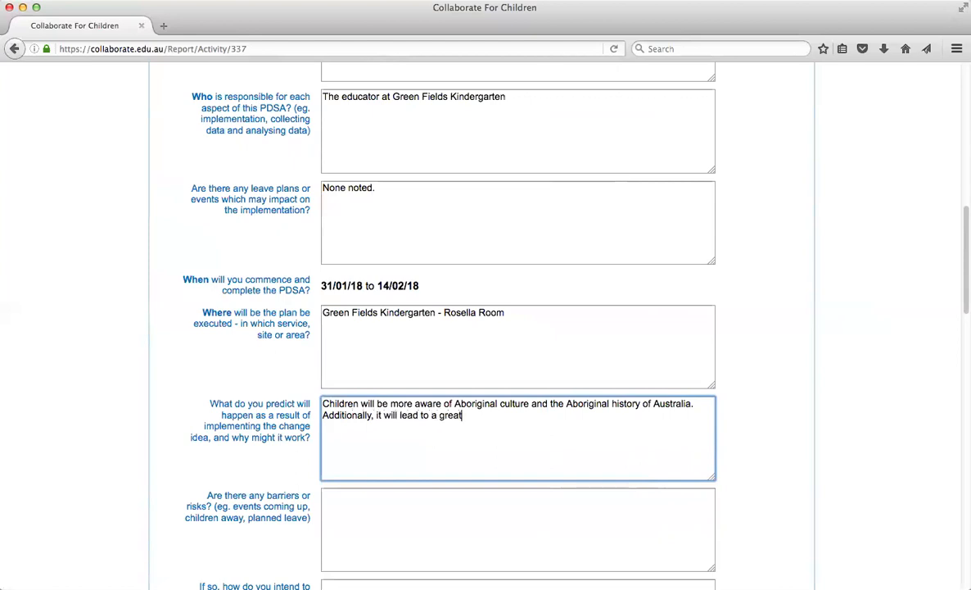
text(er sense of cultural inclusi)
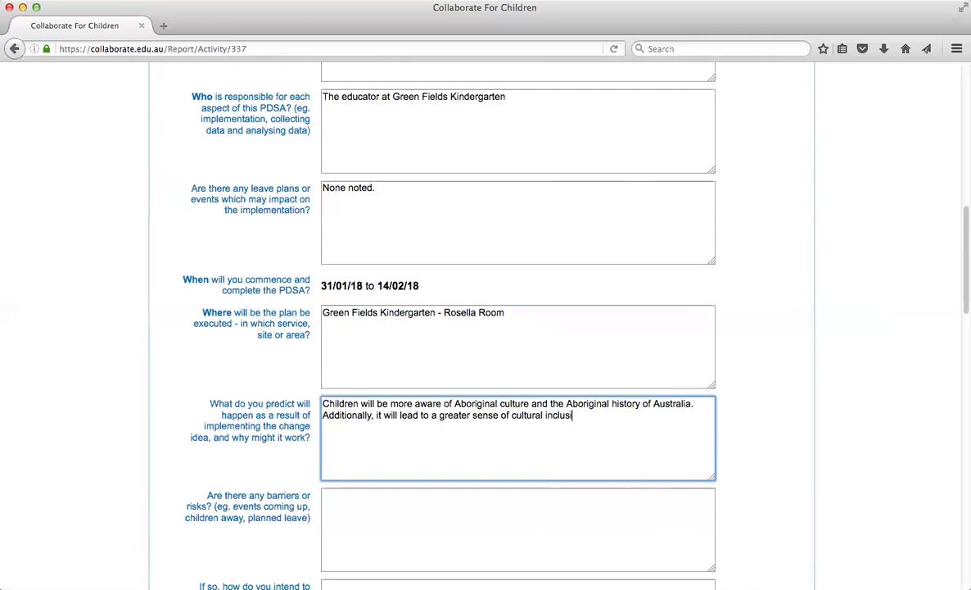
text(on for any Aboriginal families)
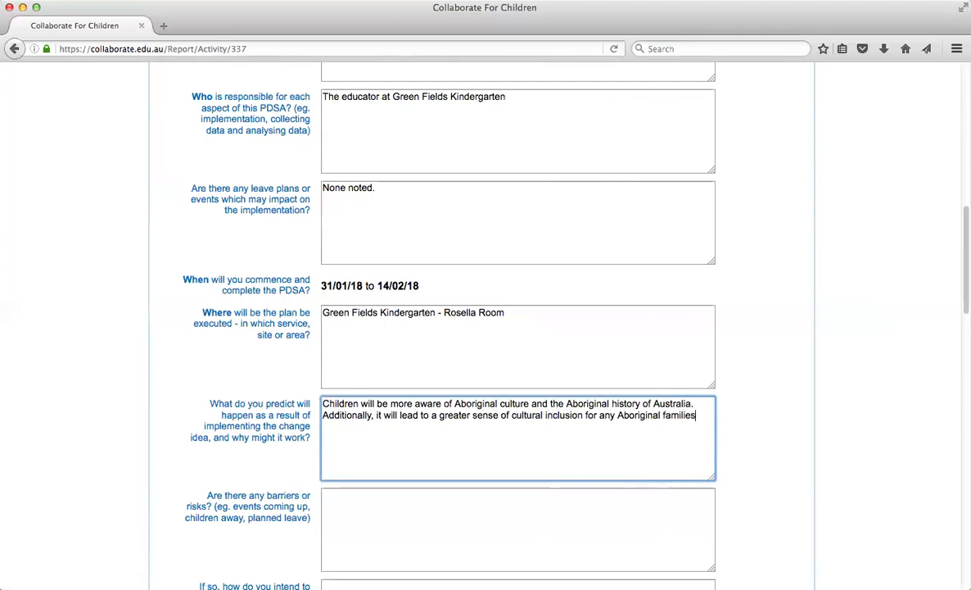
text( attending the service.)
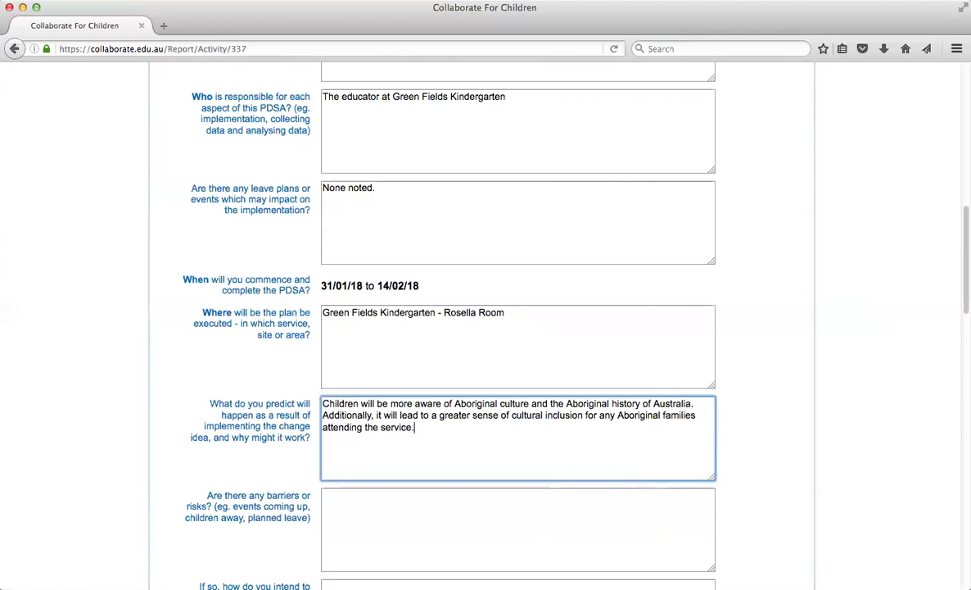
click(427, 530)
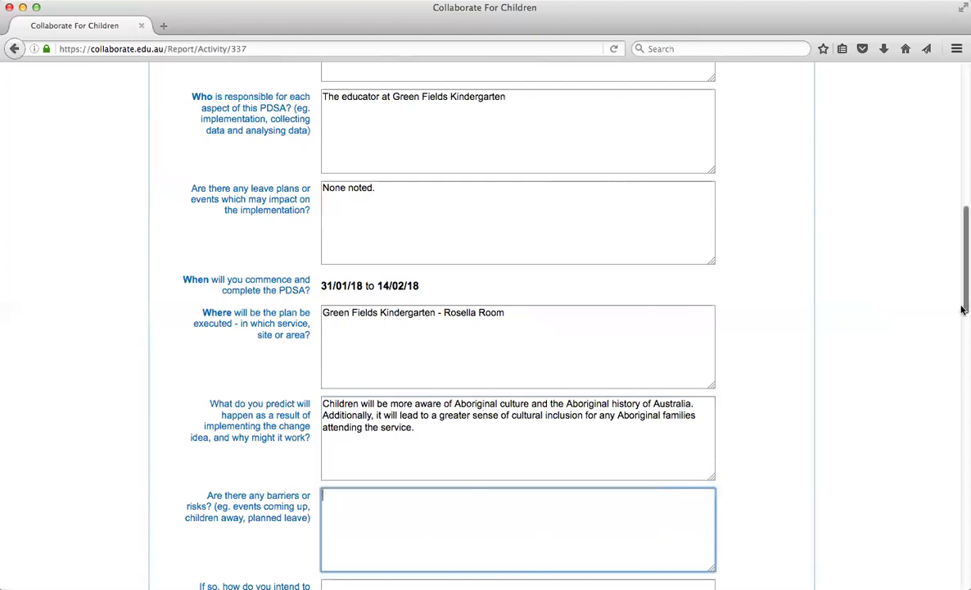
scroll(964, 195, up, 1)
scroll(963, 180, up, 10)
drag(963, 168, 963, 321)
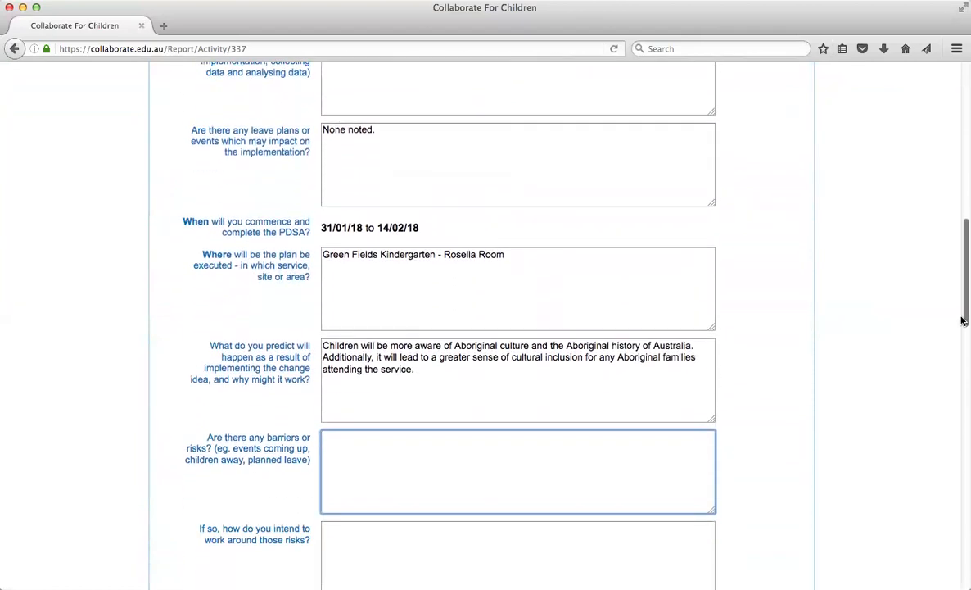
click(428, 376)
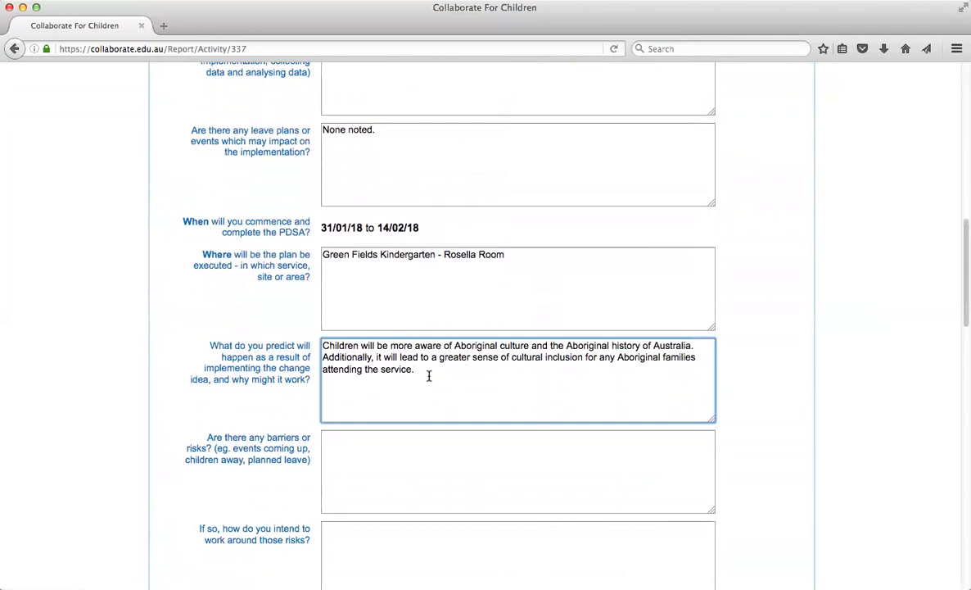
- Fill in the barriers with "The start of kindergarten year means that it's a busy time and a lot of things are happening so the impact may be minimised."
click(383, 449)
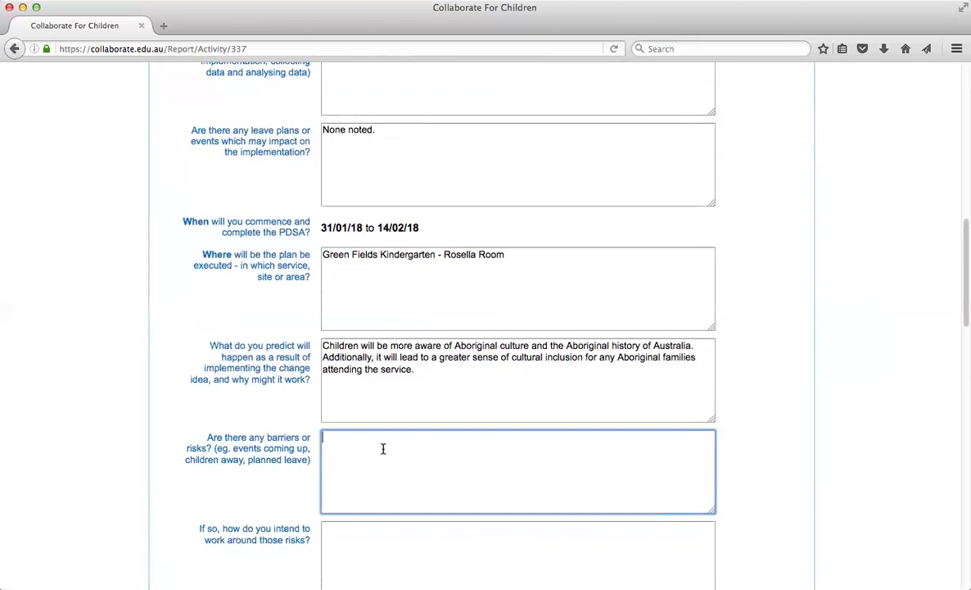
text(The start of sc)
text(hoo)
key(BackSpace)
key(BackSpace)
key(BackSpace)
key(BackSpace)
key(BackSpace)
text(kindergarten year means that it's a busy time and a lot of things are happening so the impact my)
key(BackSpace)
text(ay be minimised.)
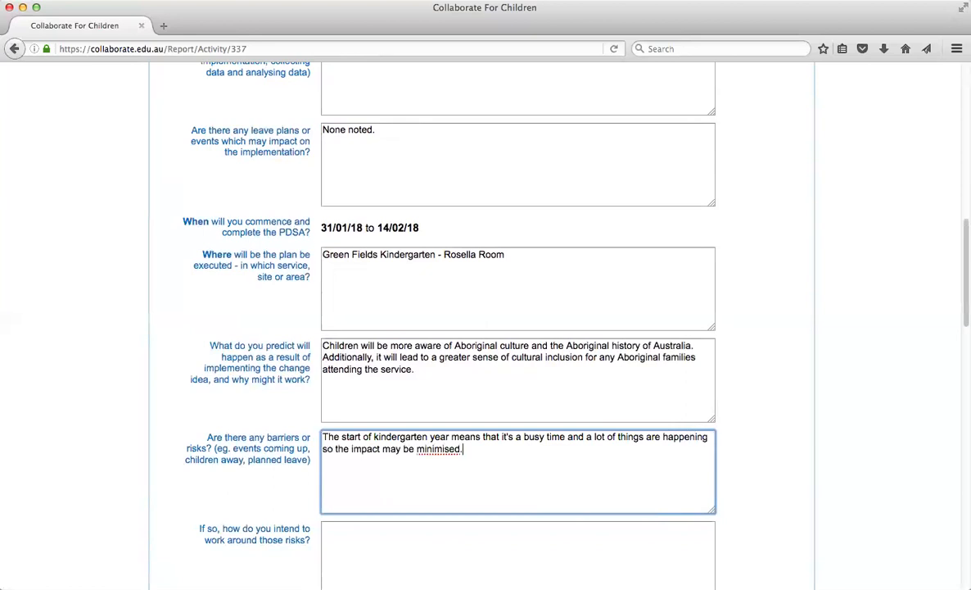
- Enter as the risk workaround "Will test the idea and see if it needs adapting in response to this start of year activity."
click(544, 557)
drag(963, 320, 962, 360)
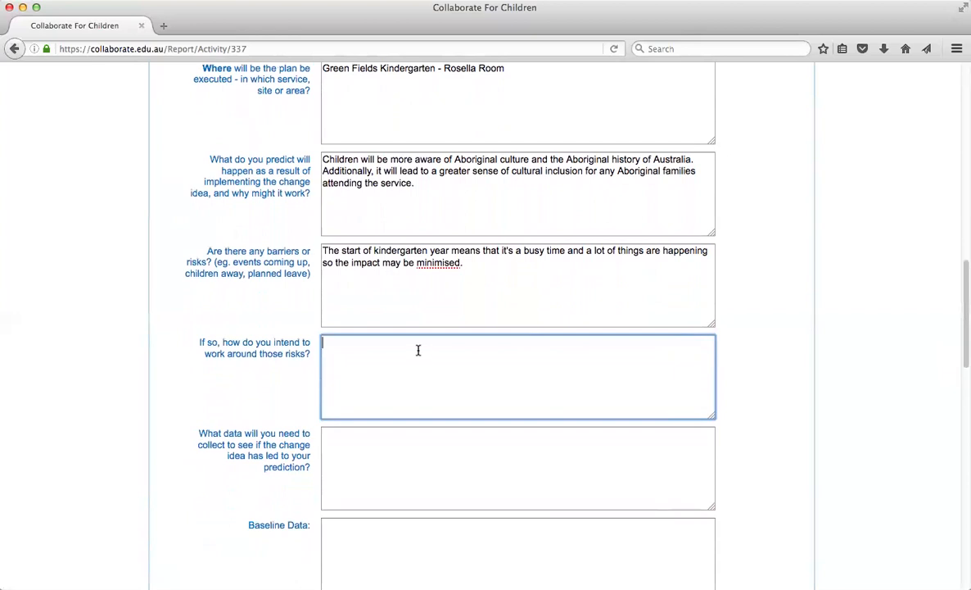
text(Will test )
text(teh)
key(BackSpace)
key(BackSpace)
text(he idea)
text( and )
text(see if it needs ad)
text(apa)
key(BackSpace)
text(ting in response )
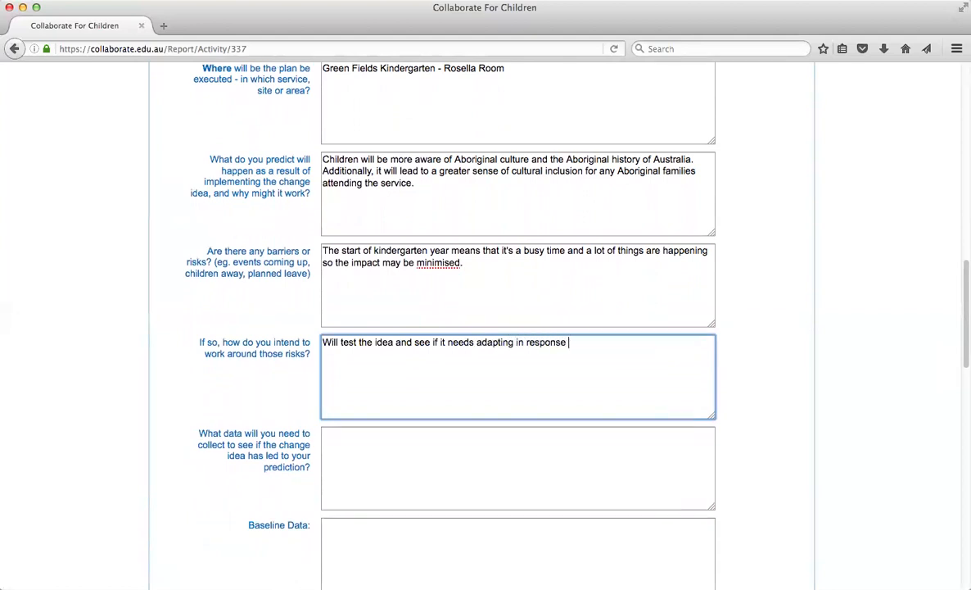
text(to this start of year activity.)
- List as data to collect "The number of children who participate and acknowledge country" and "The number of children speaking about Aboriginal culture in their daily routines"
click(380, 445)
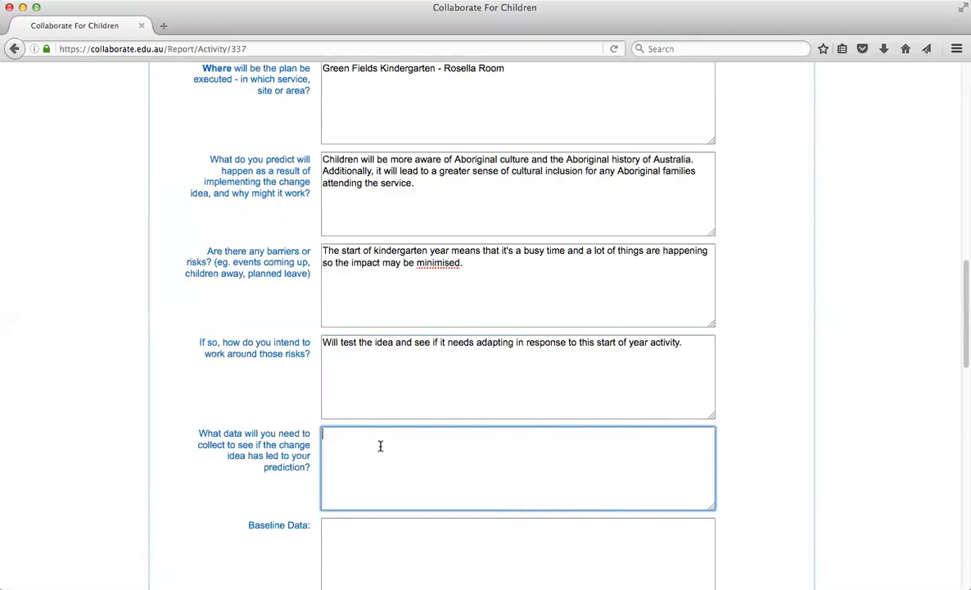
click(354, 534)
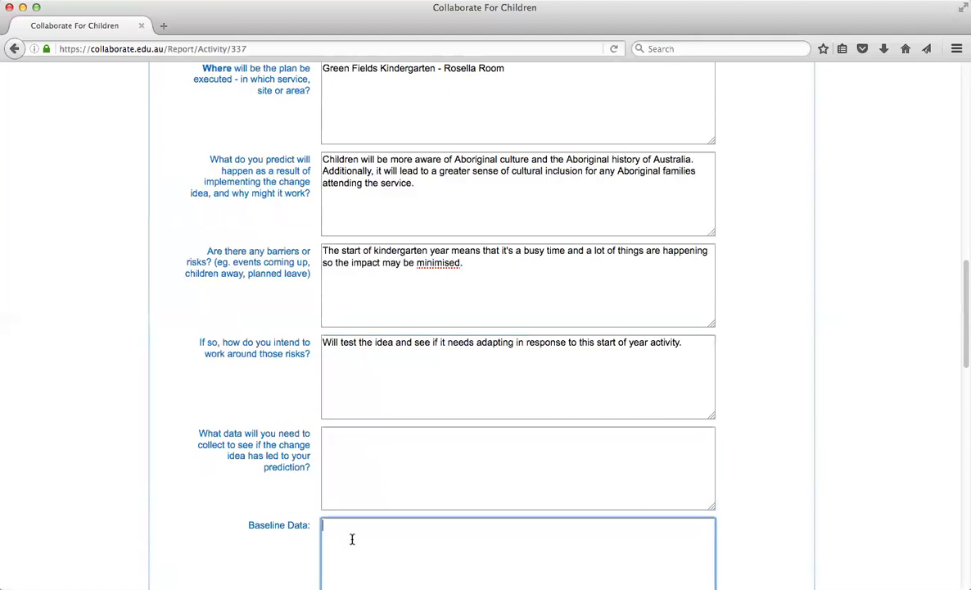
click(356, 432)
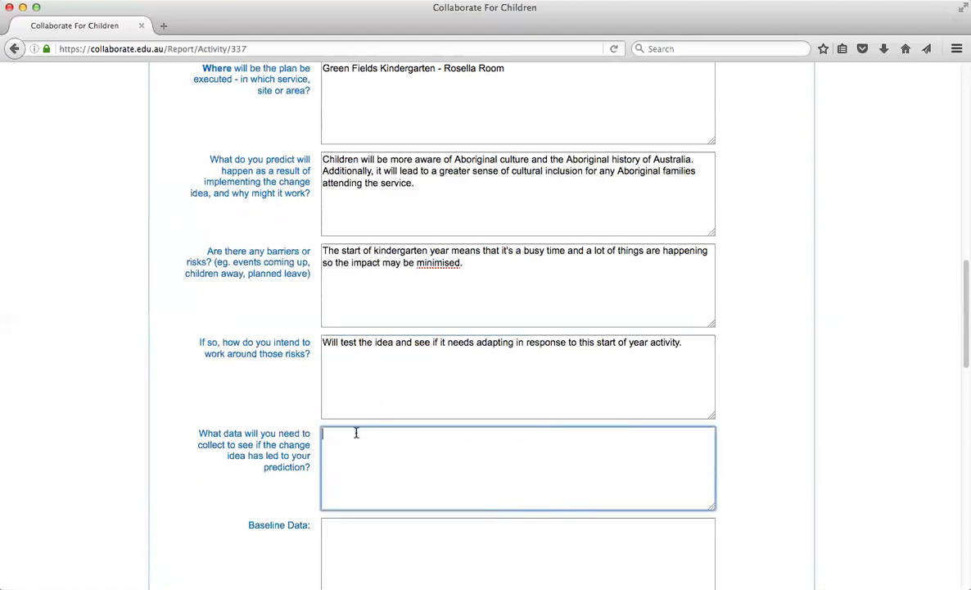
text(The number of children who participate and acknowledge country)
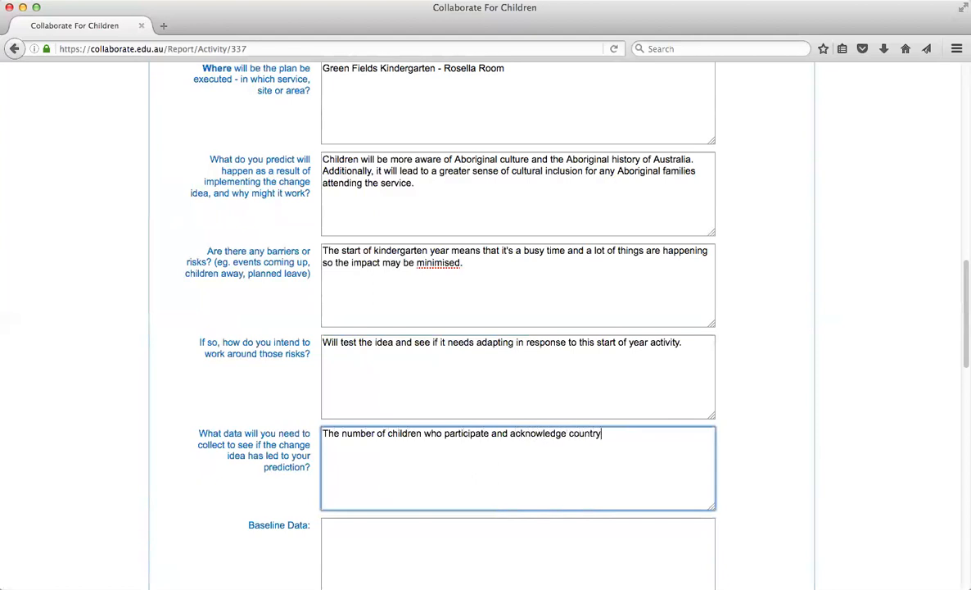
key(Return)
text(The number of children speaking about )
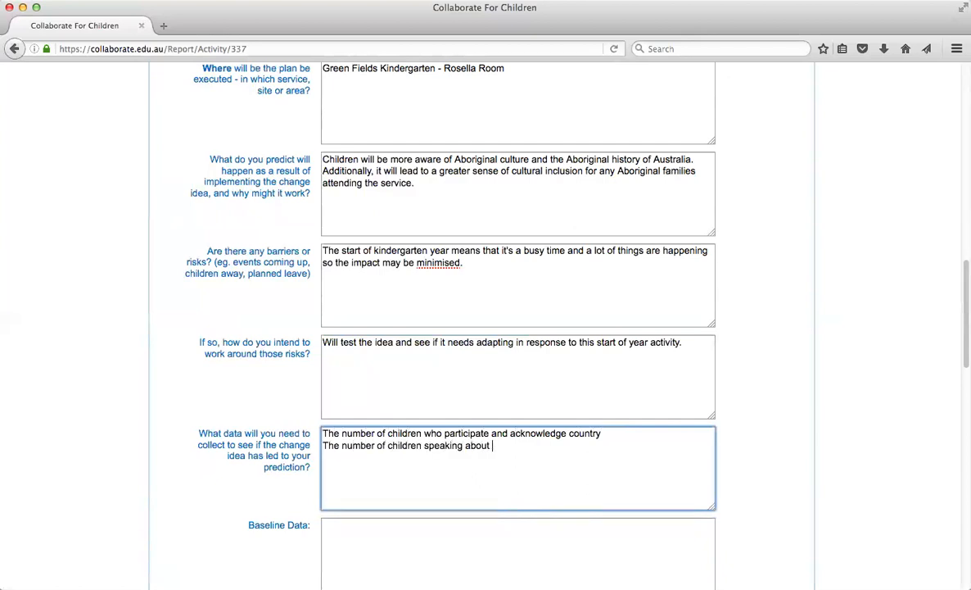
text(Aboriginal culture in their )
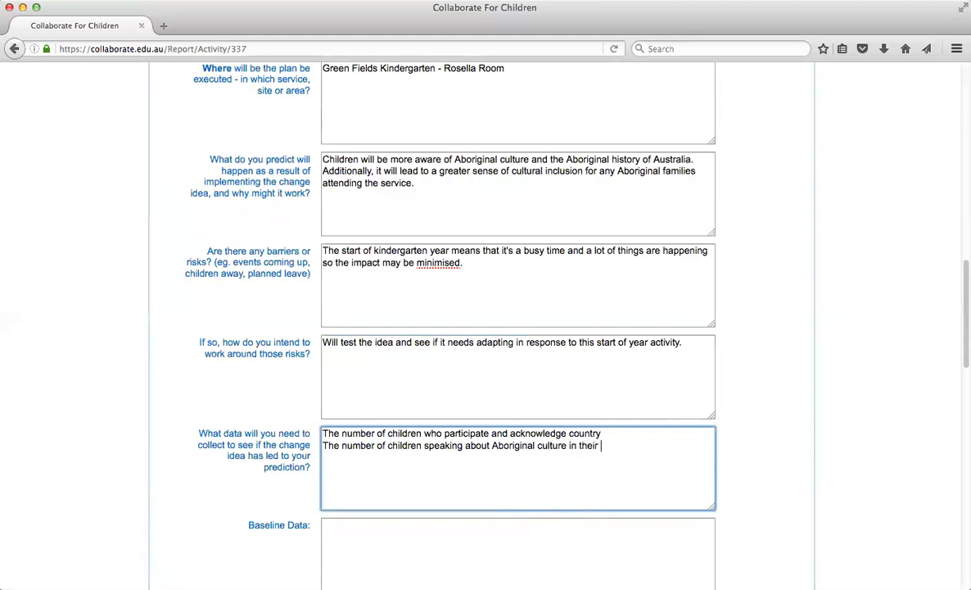
text(daily routines)
key(Return)
- Enter "The baseline is zero." as the baseline data
click(421, 540)
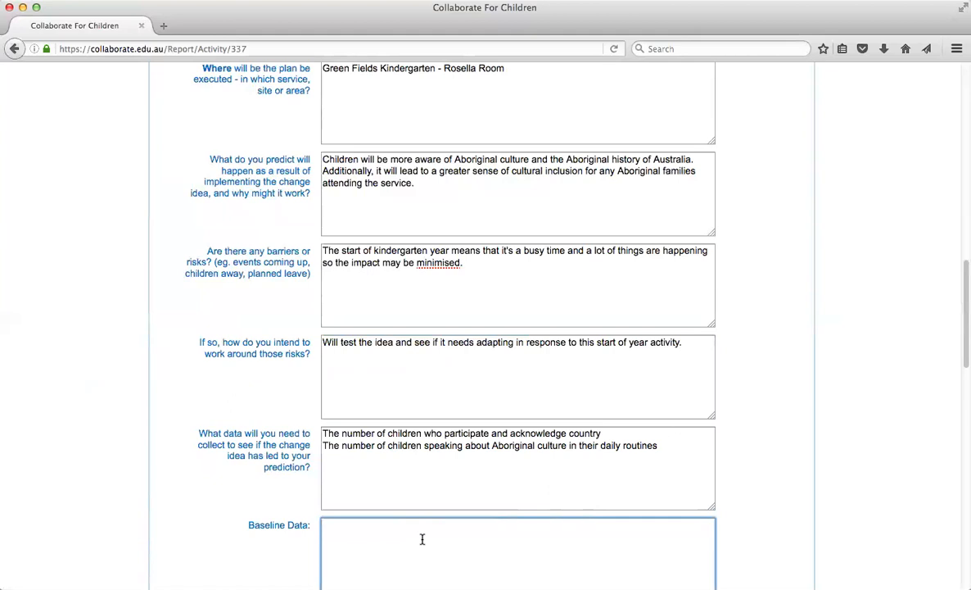
drag(962, 339, 962, 381)
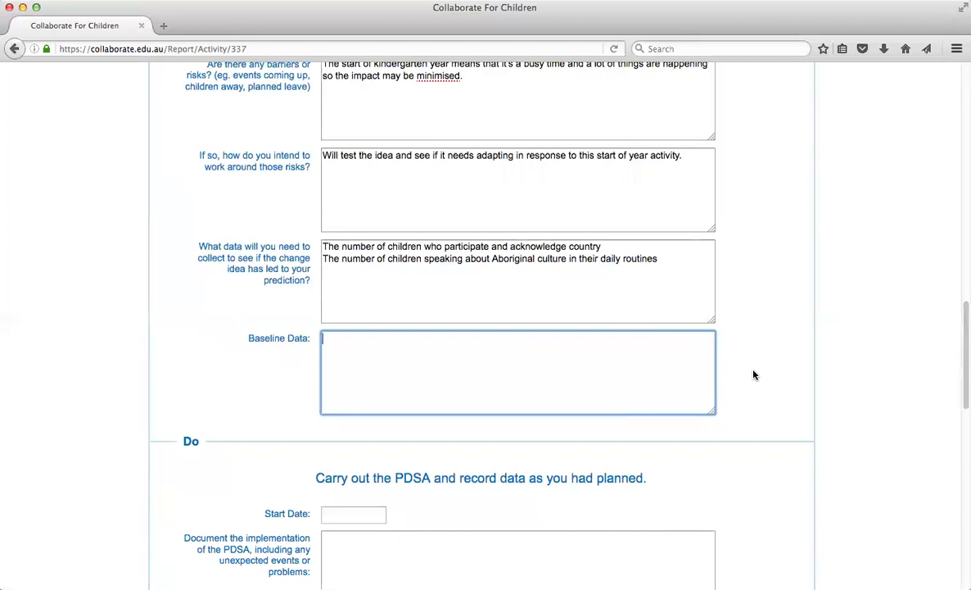
text(The baseline is zero.)
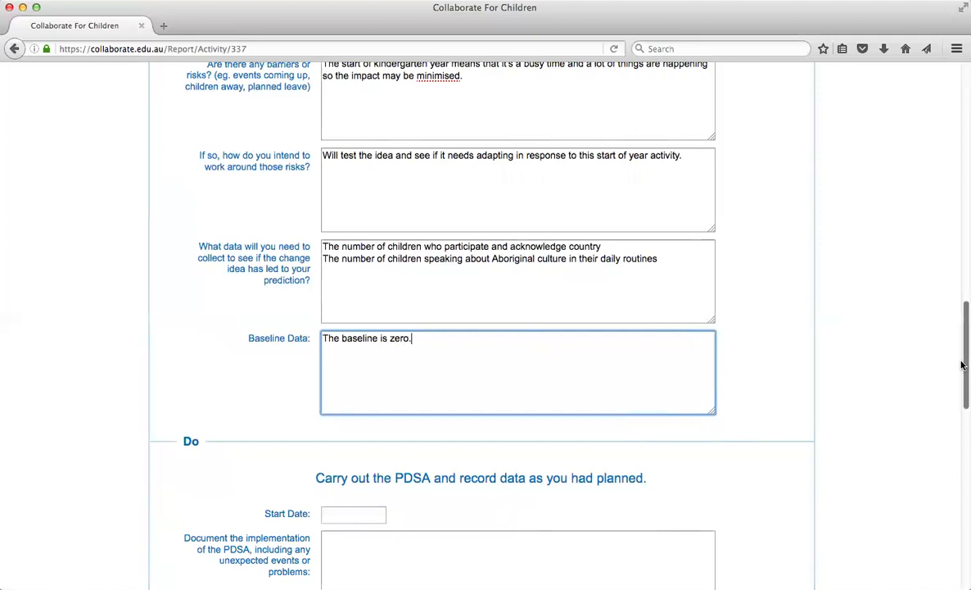
- Set the start date in the Do section to 24/01/18
drag(963, 365, 962, 412)
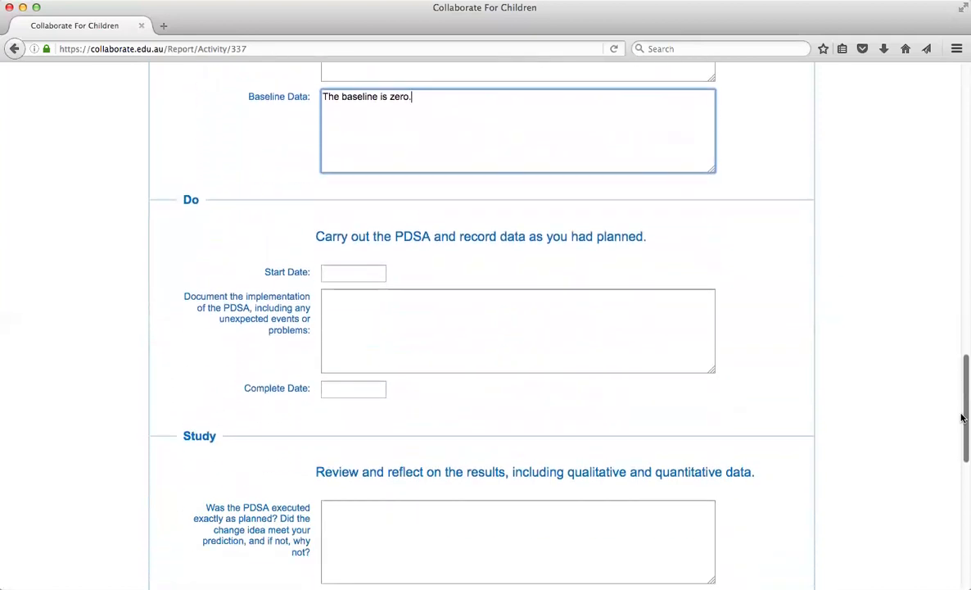
click(338, 273)
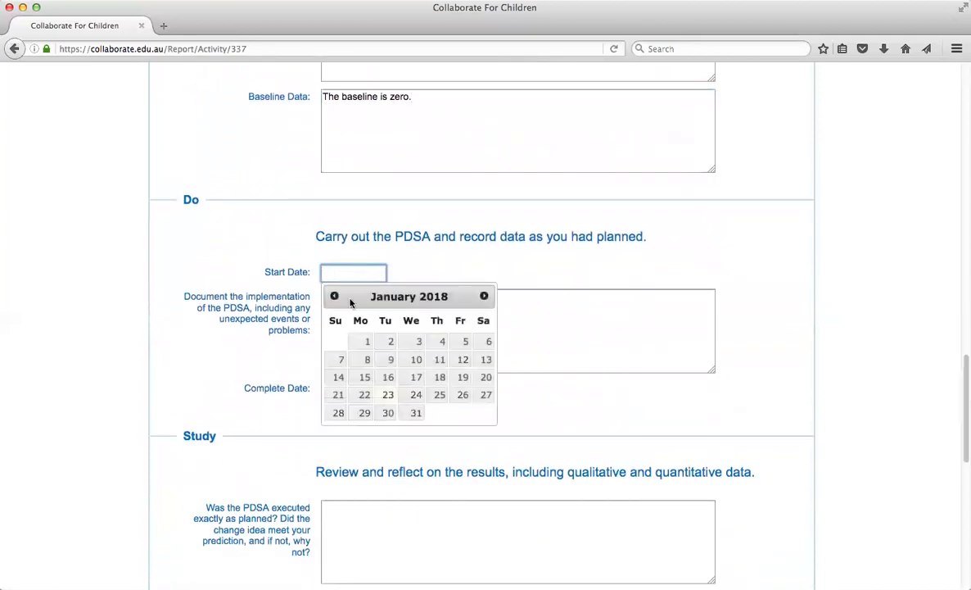
click(413, 395)
- Begin the implementation notes with "The test was implemented as described above. The impact of the start of year was not problematic."
click(388, 338)
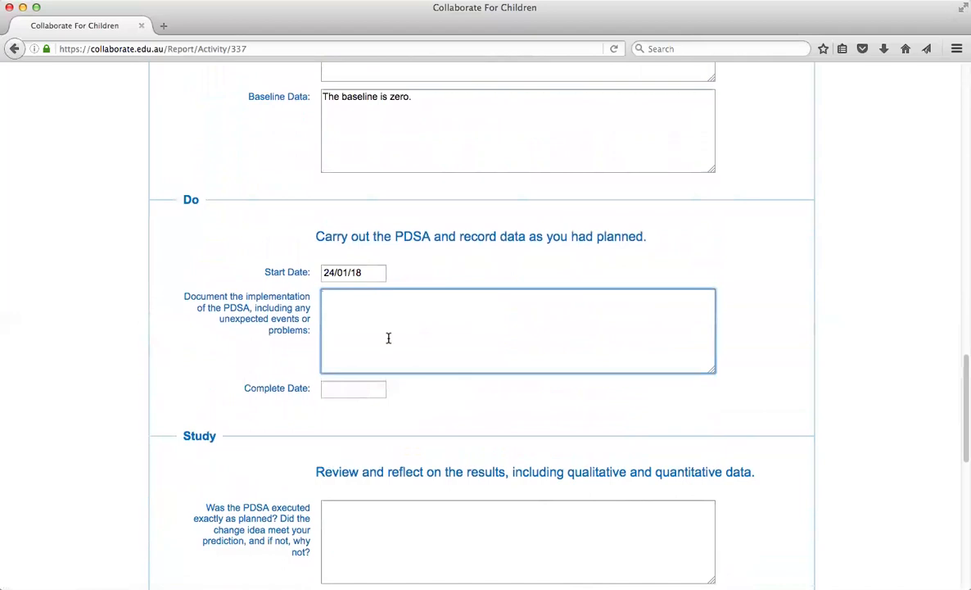
text(The test was implemented as descri)
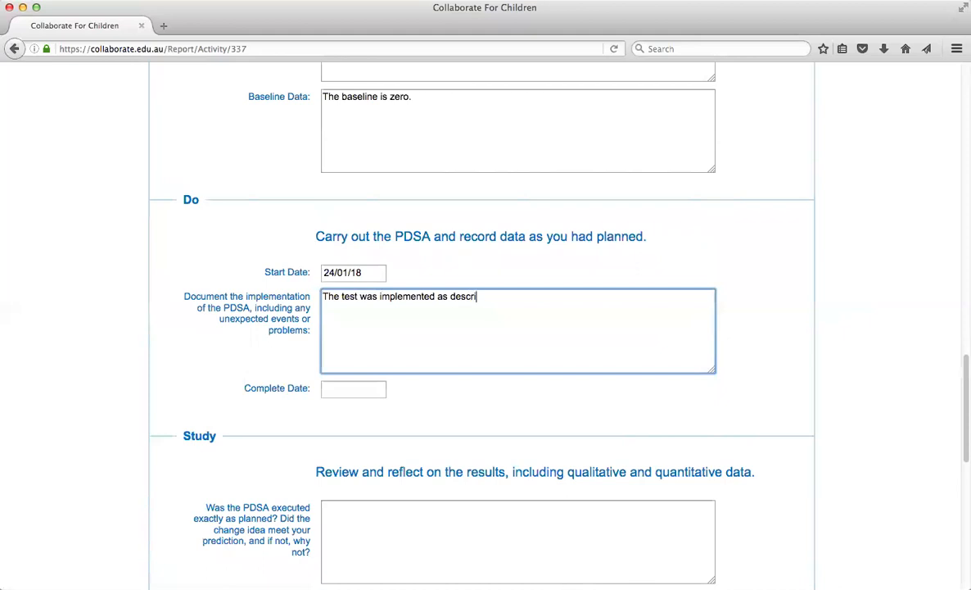
text(bed above. The impa)
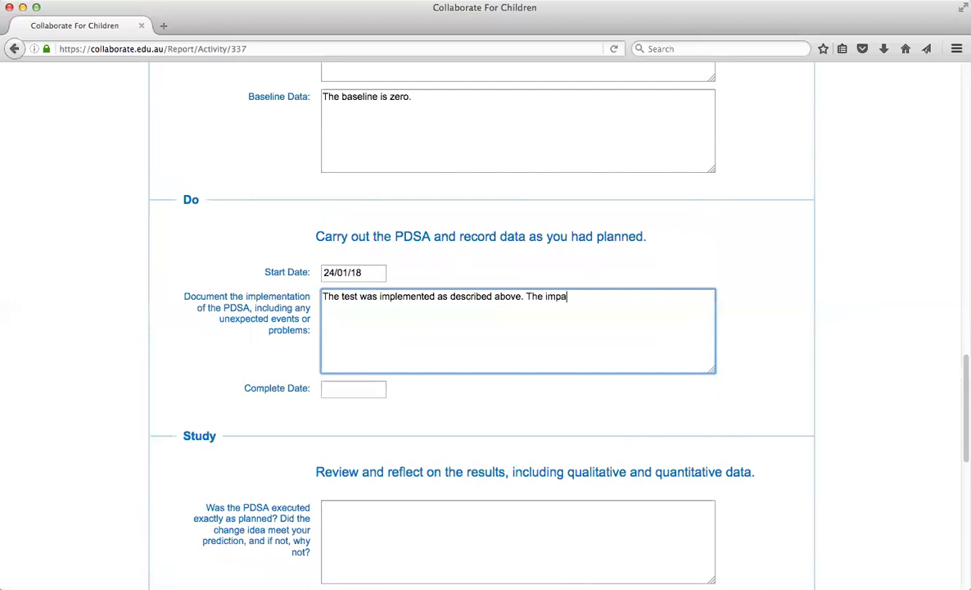
text(ct of the start of year was not )
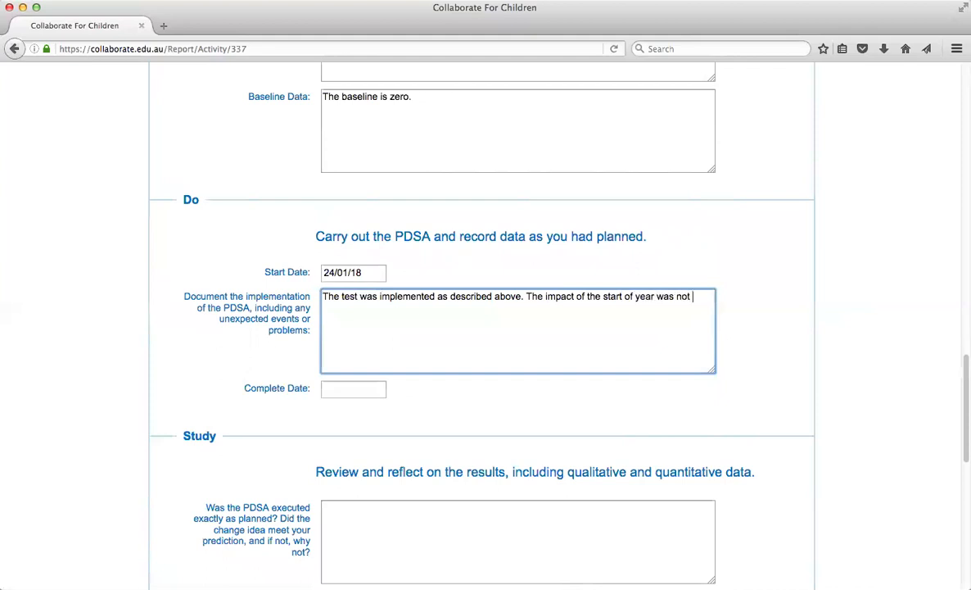
text(problematic. The kdis)
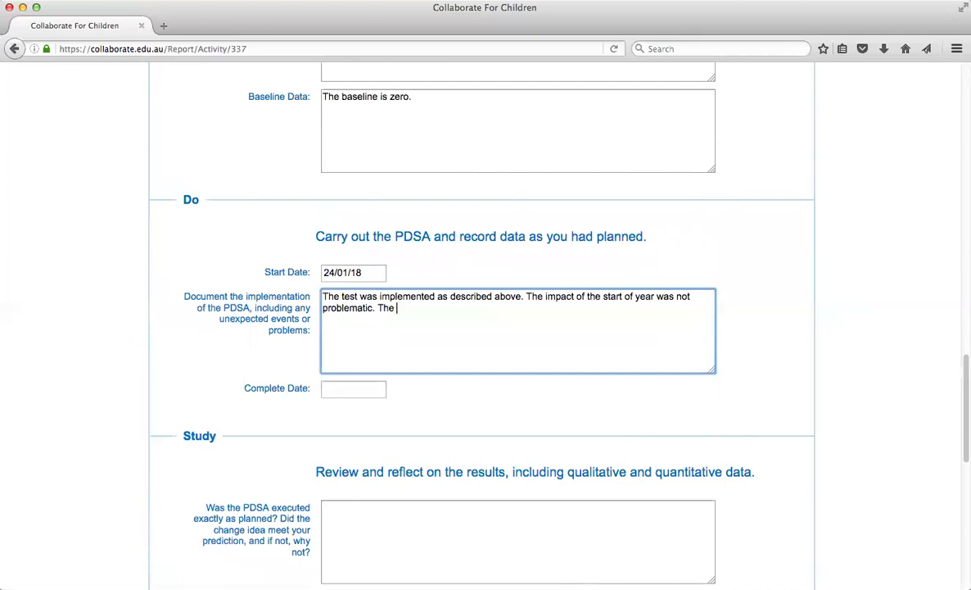
- Finish the implementation notes with "The kids loved the acknowledgement as part of circle time." and set the complete date to 31/01/18
key(BackSpace)
key(BackSpace)
key(BackSpace)
key(BackSpace)
text(ids loved the)
key(BackSpace)
text(ack)
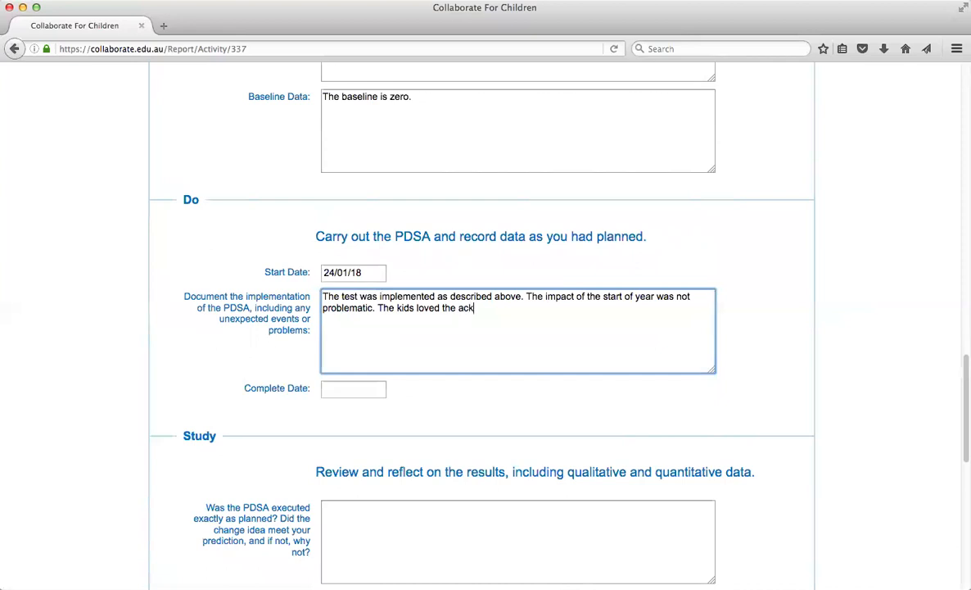
text(nowledgement as part of circle time)
click(368, 394)
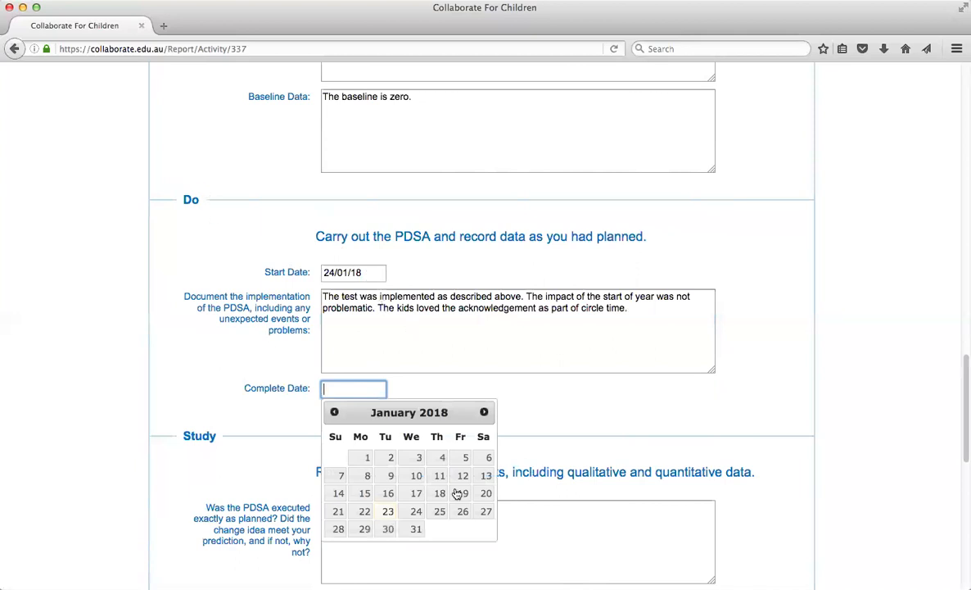
click(416, 530)
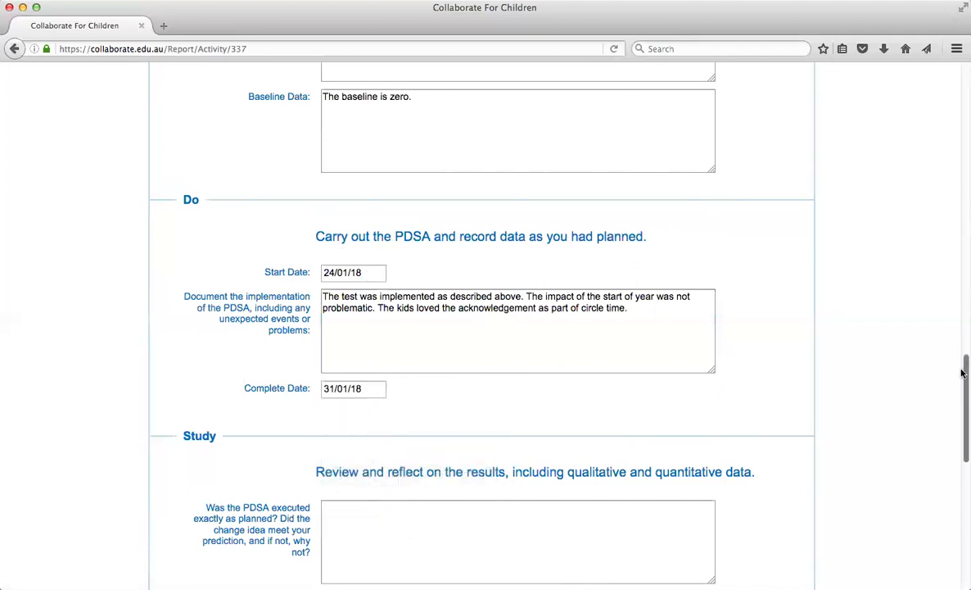
- Begin the Study answer on whether the PDSA was executed as planned with "The PDSA was implemented as planned." and a blank line
drag(962, 372, 962, 410)
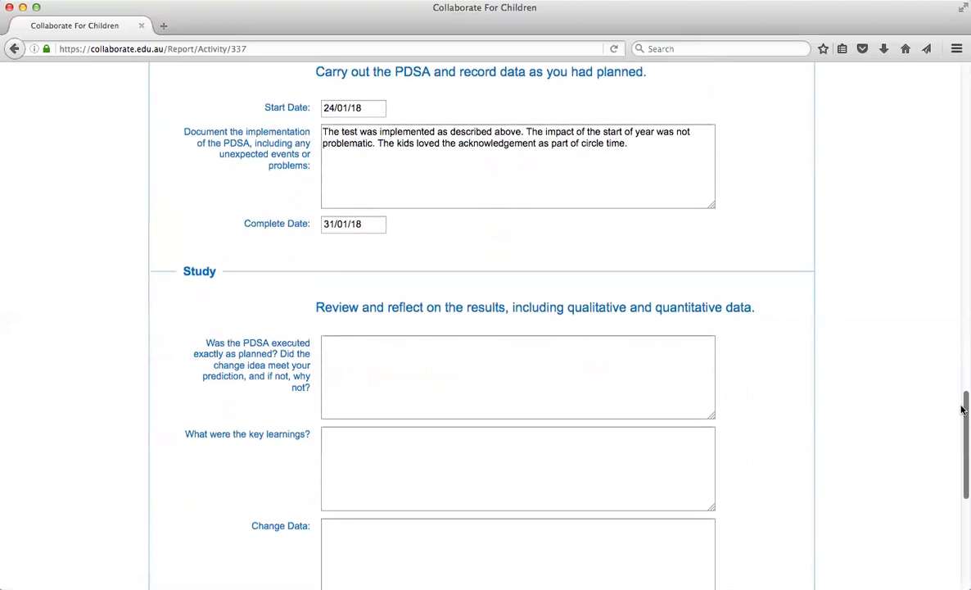
click(428, 365)
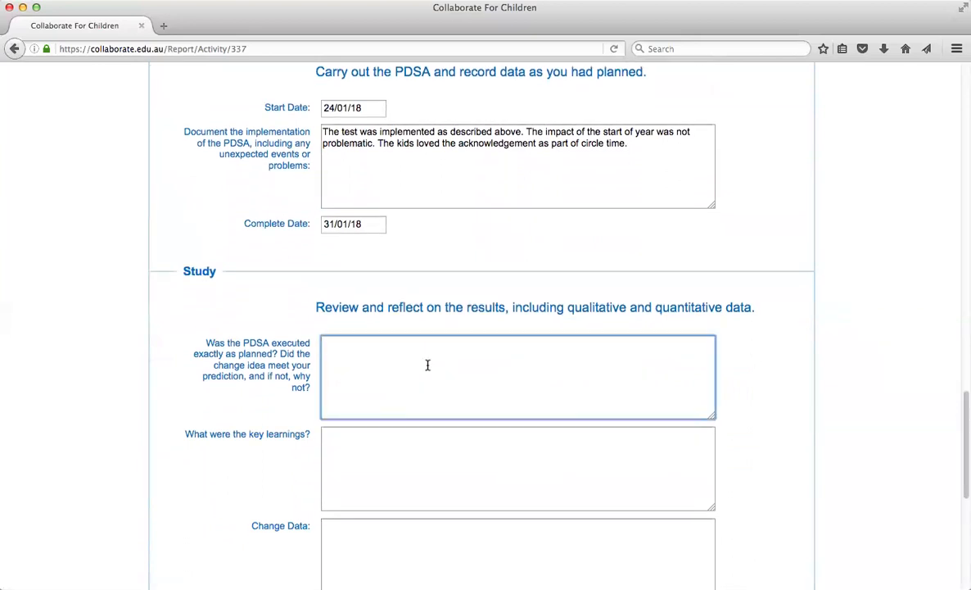
text(The PDSA was implemen)
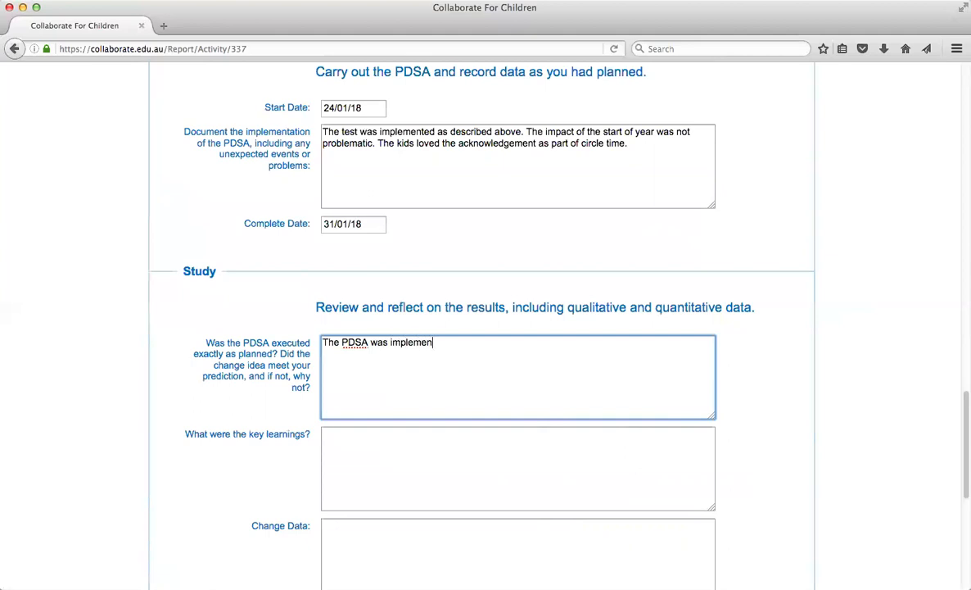
text(ted as planned.)
key(Return)
key(Return)
- Continue with "We think it would be good to bring some materials from outside into the acknowledgment of country to really strengthen the link with the land"
text(We think it would be good to bring some)
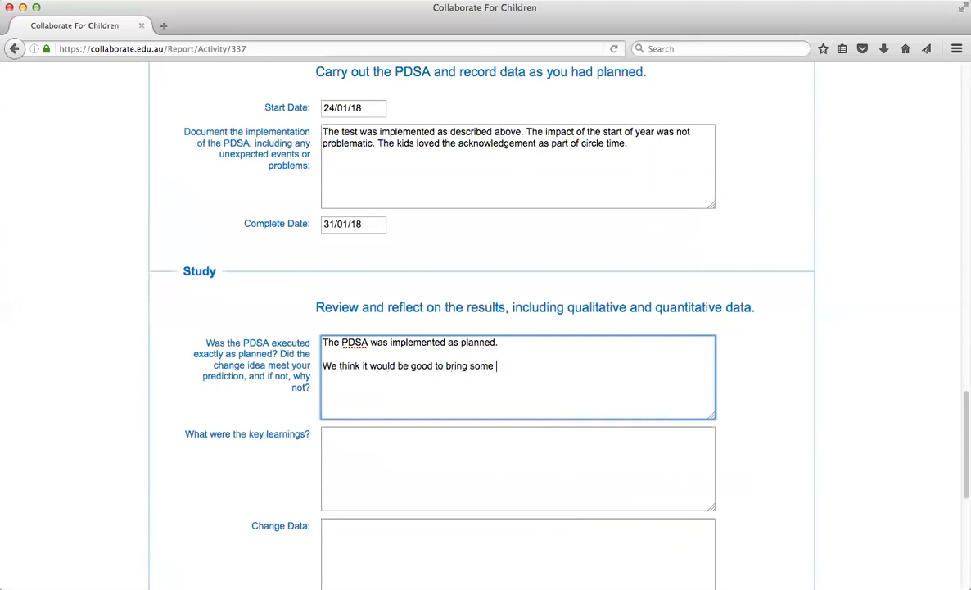
text(materials from outside into the acknow)
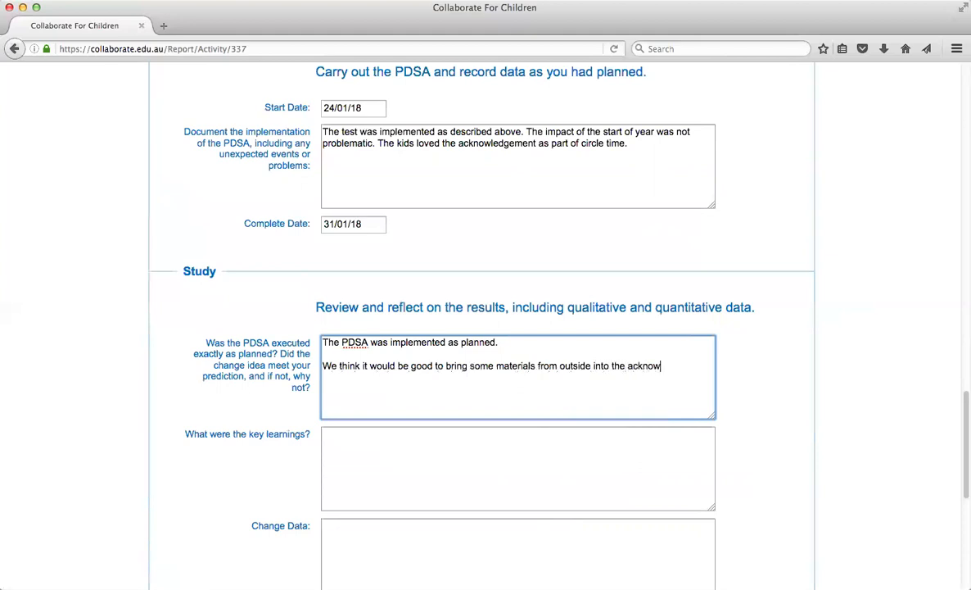
text(ledgment of country to )
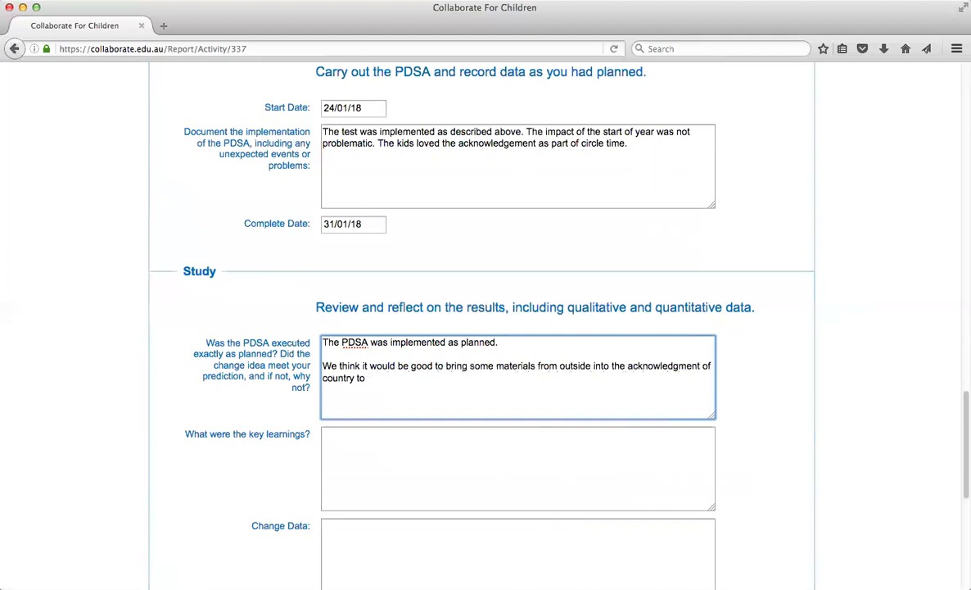
text(really li)
text(trengthe)
text(n the link with the )
text(land)
- Add "This may include tree branches and leaves, rocks, etc." to the same answer, followed by a blank line
text(. This w)
text(may )
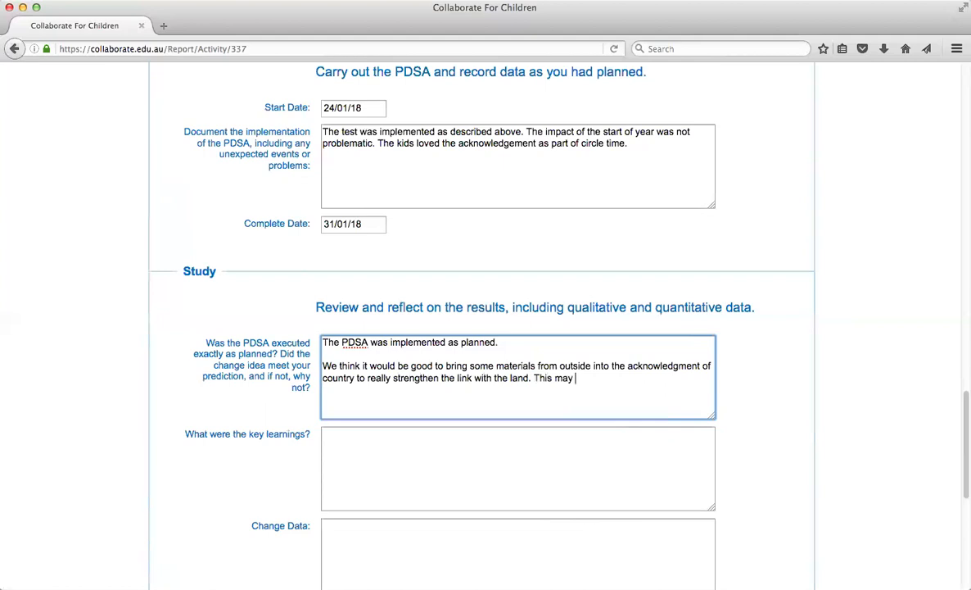
text(include treesbranches and leaves.)
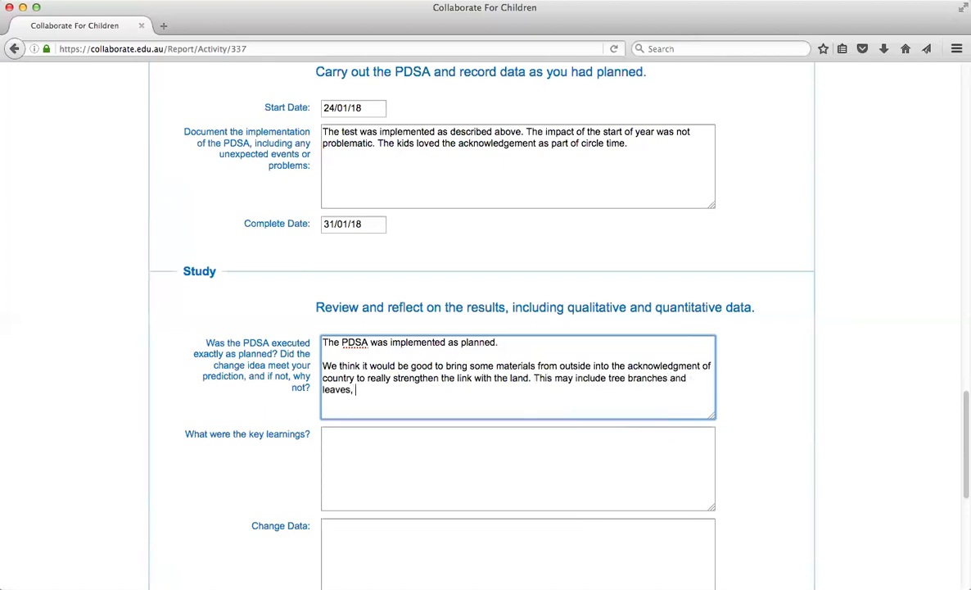
text( rocks, etc.)
key(Return)
key(Return)
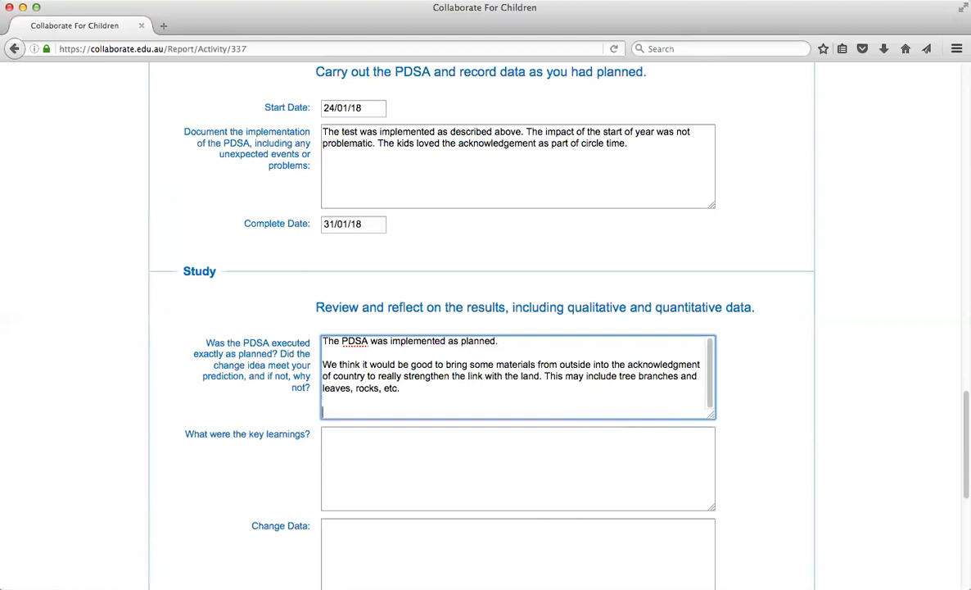
- Add "We don't have any Aboriginal families currently attending so we cannot gauge whether they are feeling more culturally safe at the centre." to the same answer
text(We don't have any Aboriginal families currently attending so we cannot )
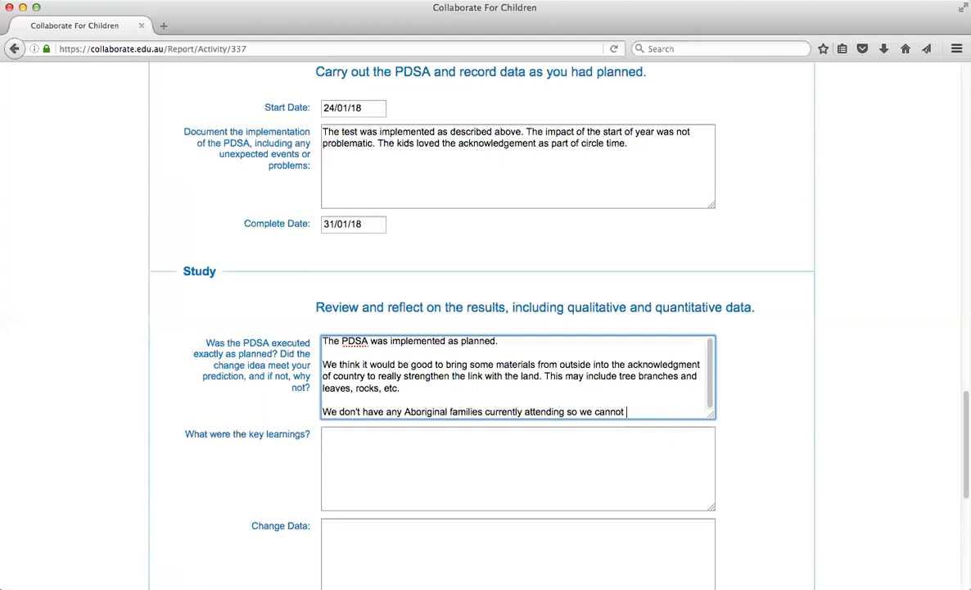
text(gauge whether they are)
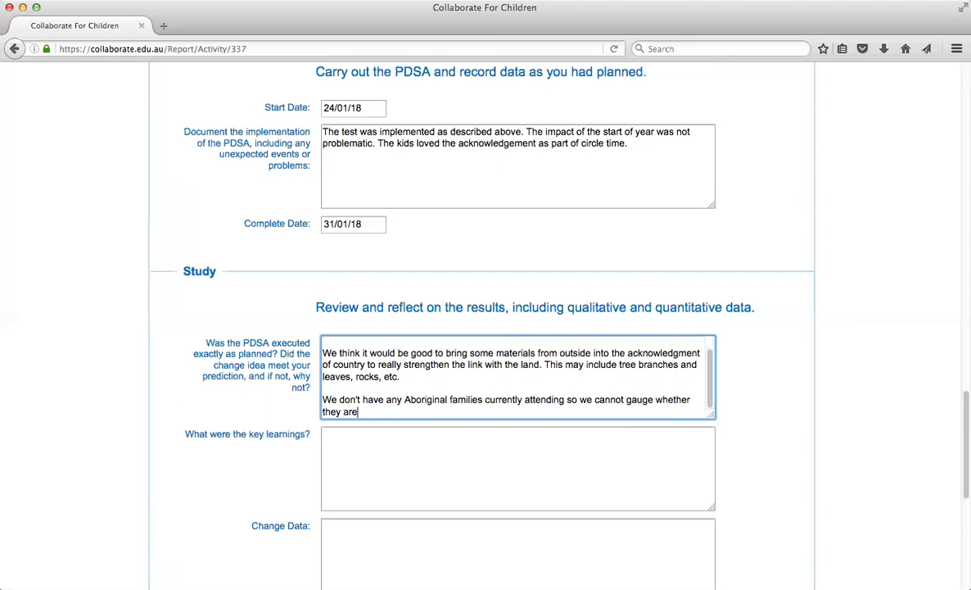
text( feeling more culturally safe at the centre. However children are speaking about Abo)
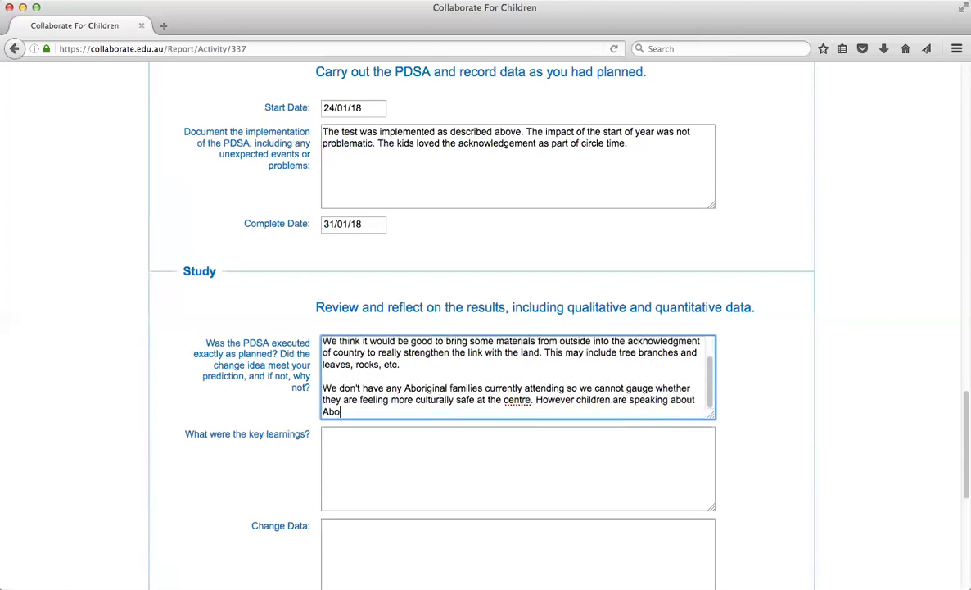
- Finish the answer with "However children are speaking about Aboriginal customs when they are out in the playground, especially around the trees in the area."
text(riginal customs when)
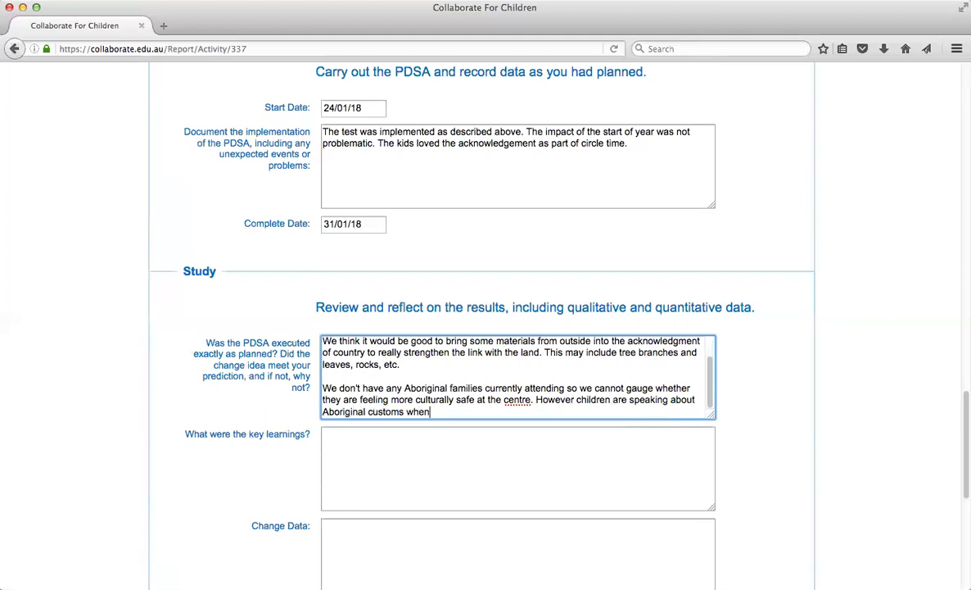
text( they are out in the playground, e)
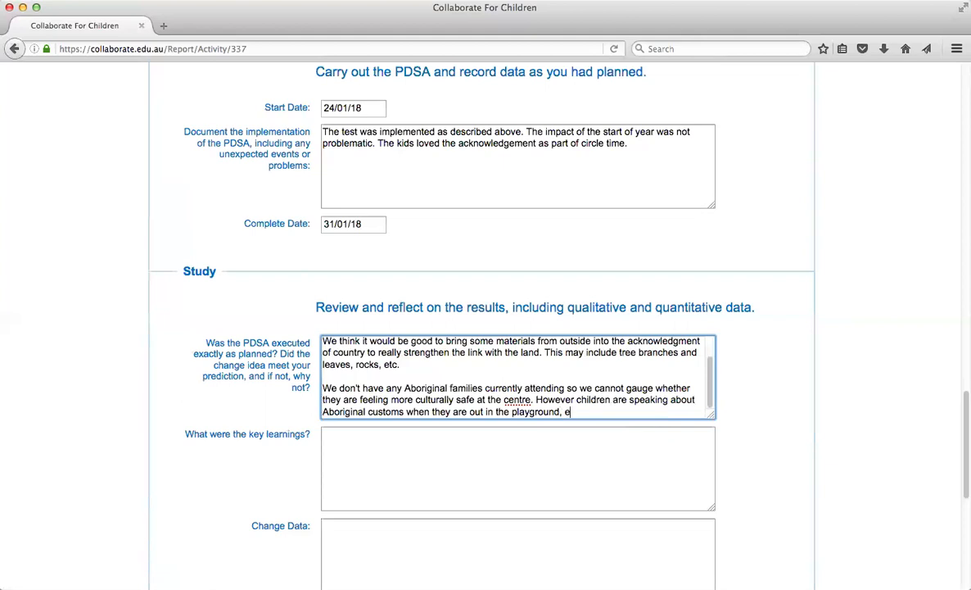
text(specially around the )
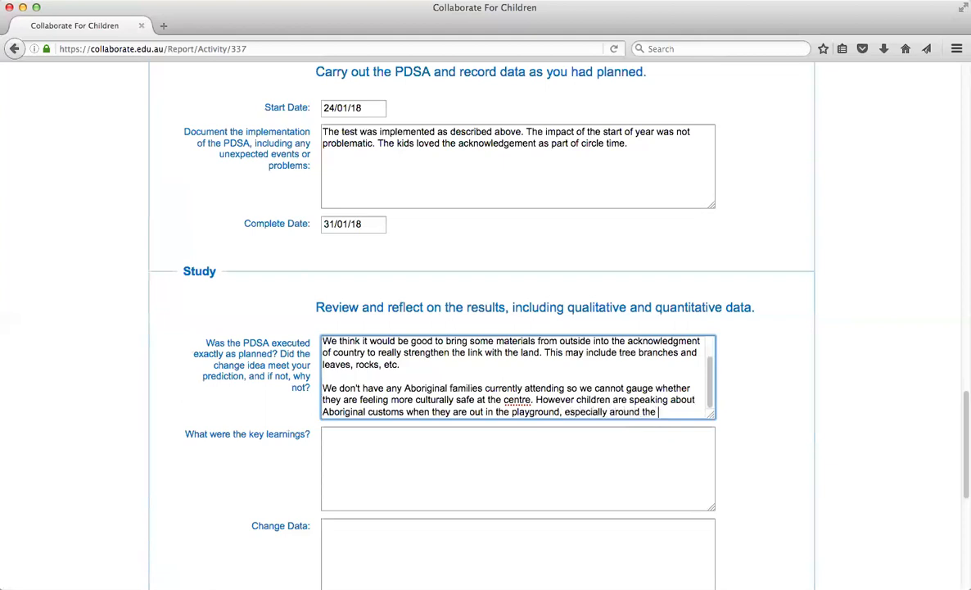
text(trees in the area.)
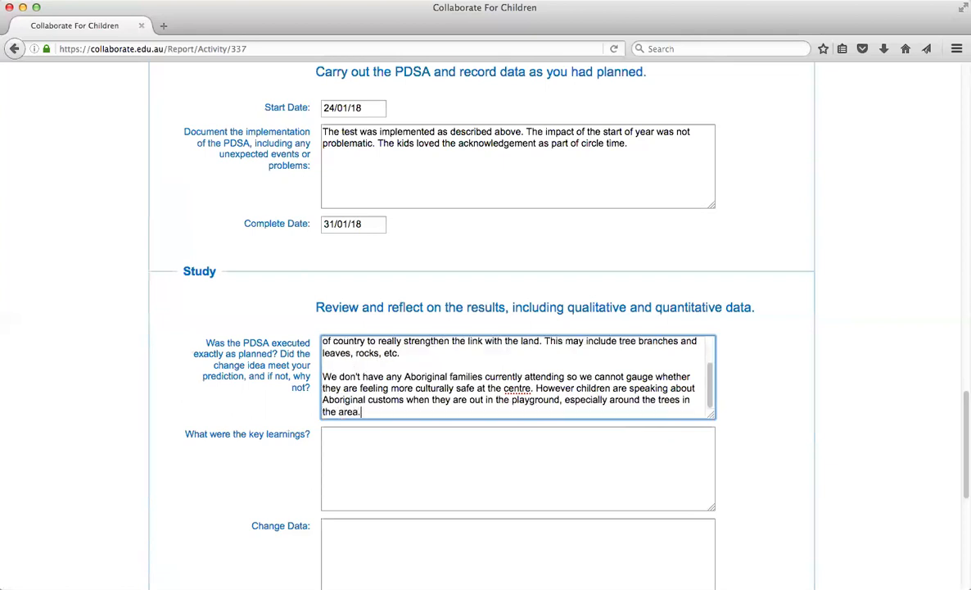
- Enter as key learnings "The children enjoyed the experience and were more connected with Aboriginal culture and history of the land on which they live and play."
click(378, 447)
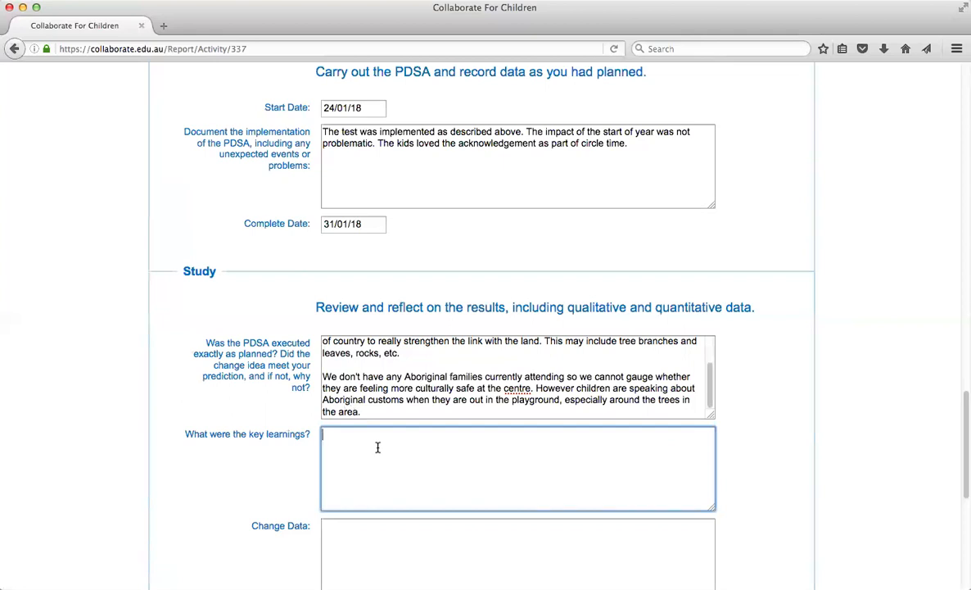
text(The children enjoyed the exp)
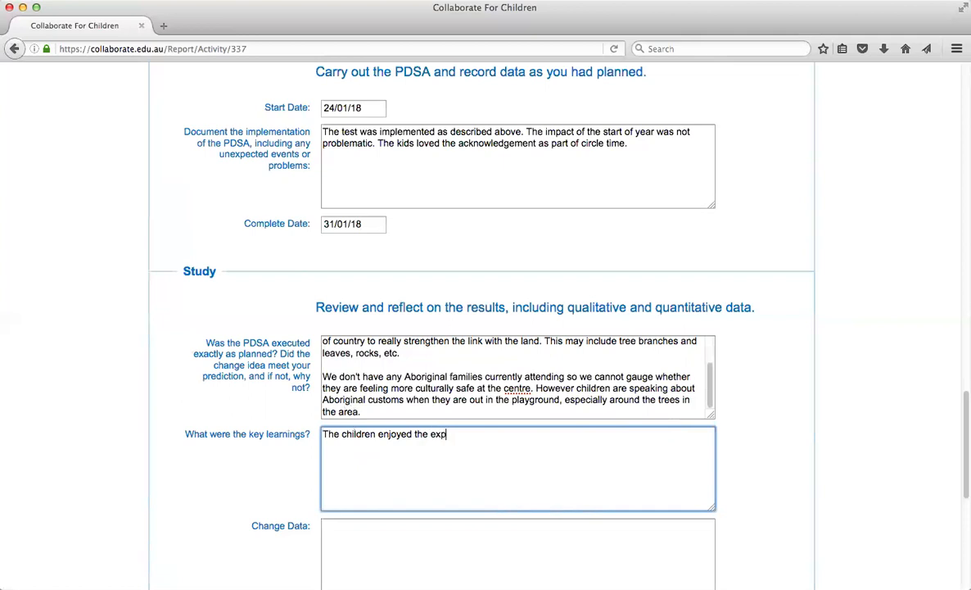
text(erience and were m)
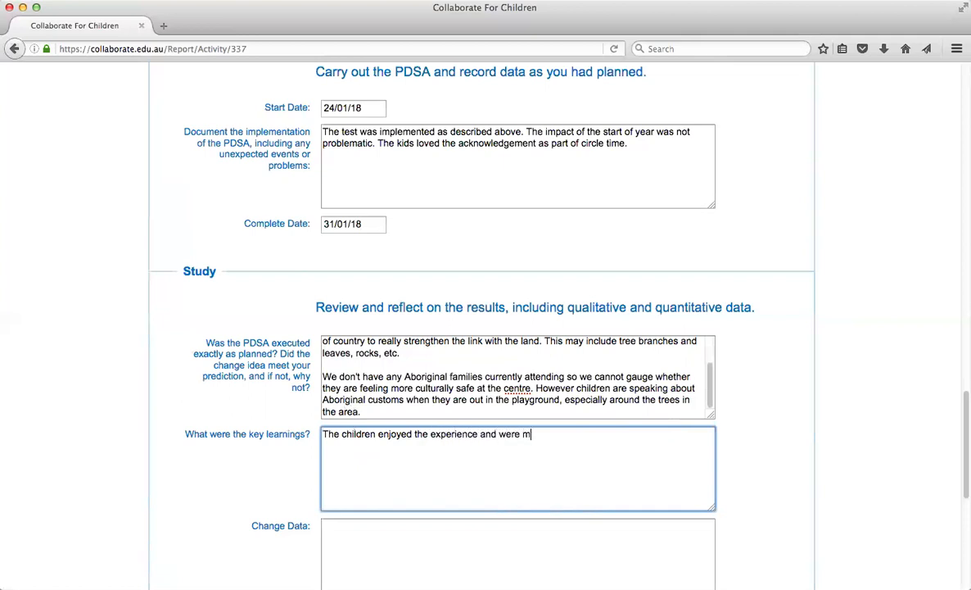
text(ore connected with )
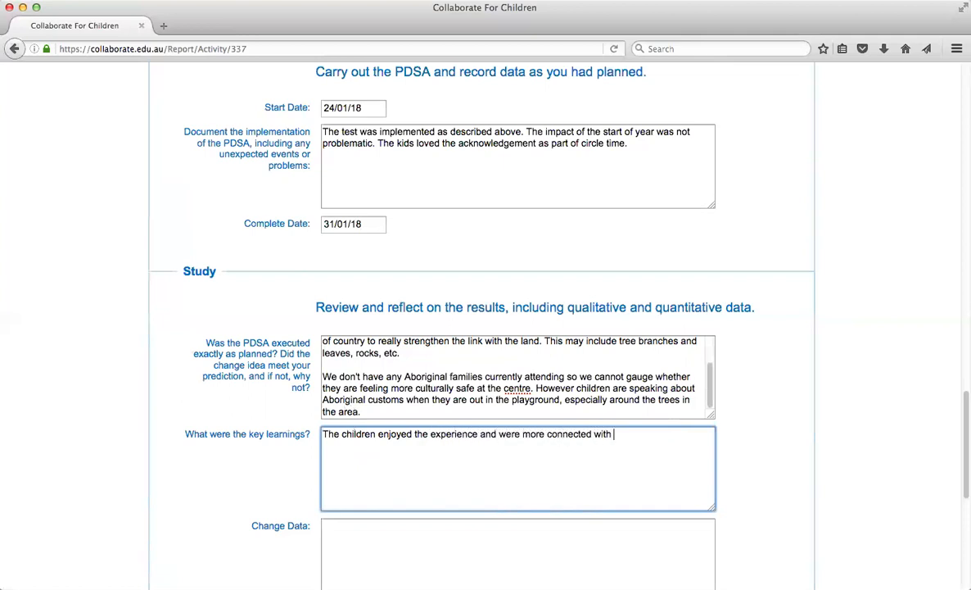
text(Aboriginal culture and history of )
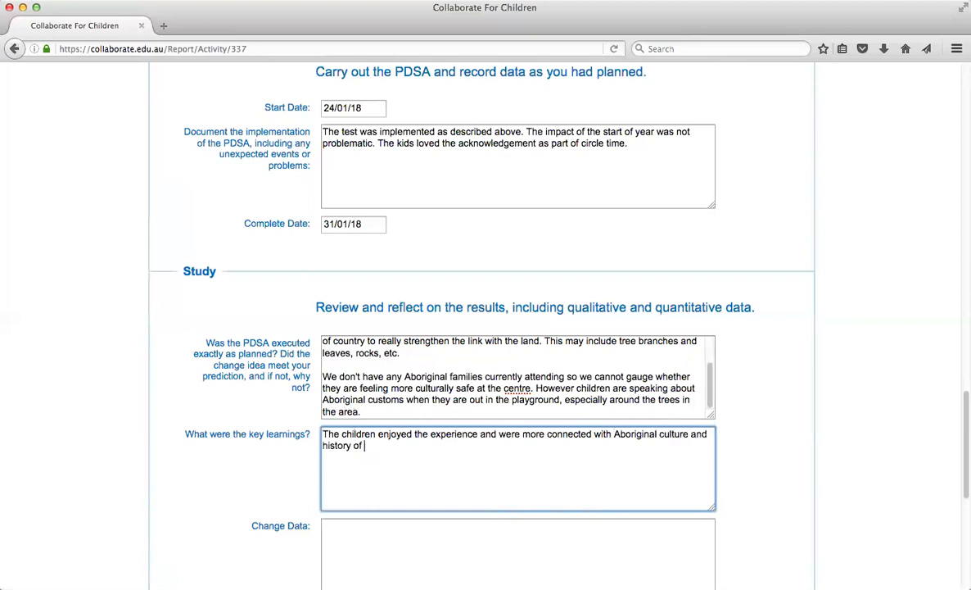
text(the land on which they live and play.)
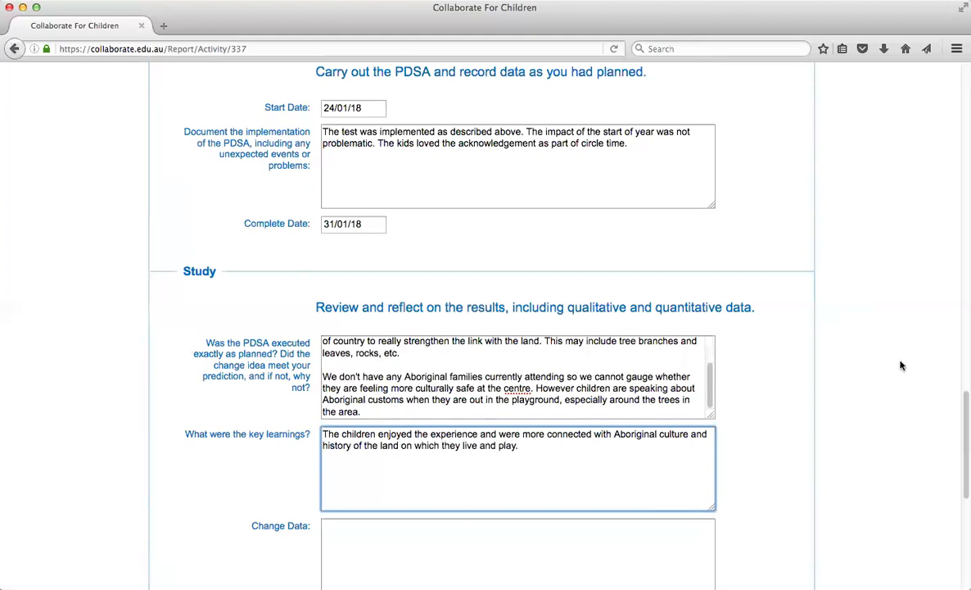
- Begin the Change Data with the line "3 children were speaking about Aboriginal customs in the playground."
scroll(963, 429, down, 1)
scroll(963, 428, down, 5)
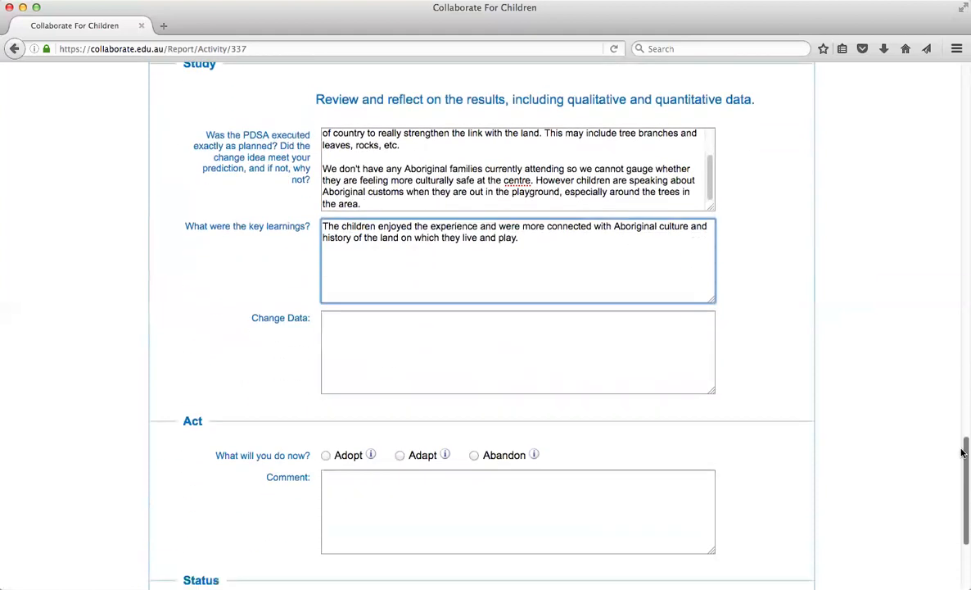
click(498, 327)
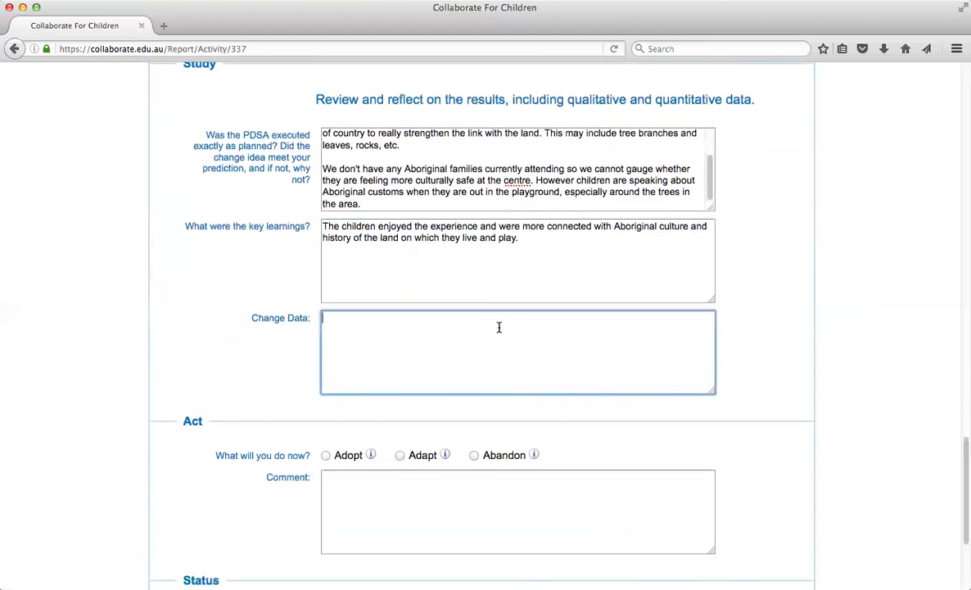
text(3 children were sp)
key(BackSpace)
key(BackSpace)
text(were speaking about Aboriginal customs in the plagr)
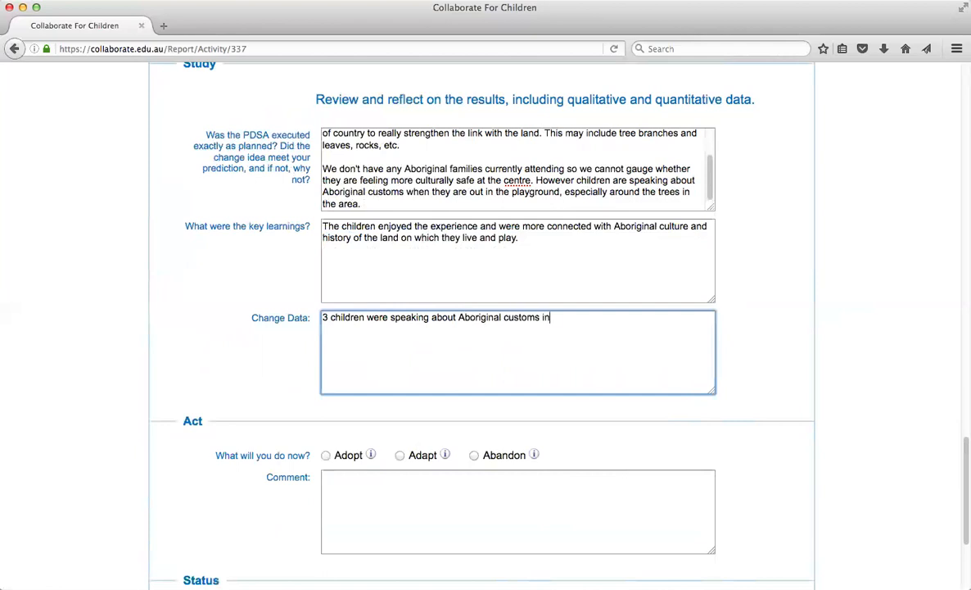
key(BackSpace)
key(BackSpace)
text(yground. )
- Add a second line to the Change Data reading "22 children engaged in the circle time."
text(2)
text(5 children)
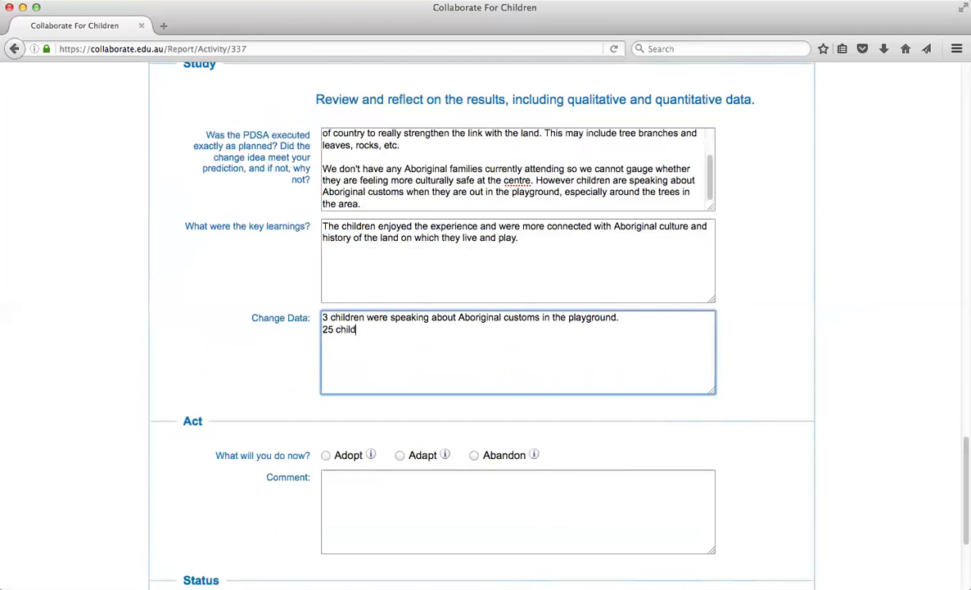
key(BackSpace)
key(BackSpace)
key(BackSpace)
key(BackSpace)
key(BackSpace)
key(BackSpace)
key(BackSpace)
key(BackSpace)
key(BackSpace)
key(BackSpace)
key(BackSpace)
text(2 children engaged in the)
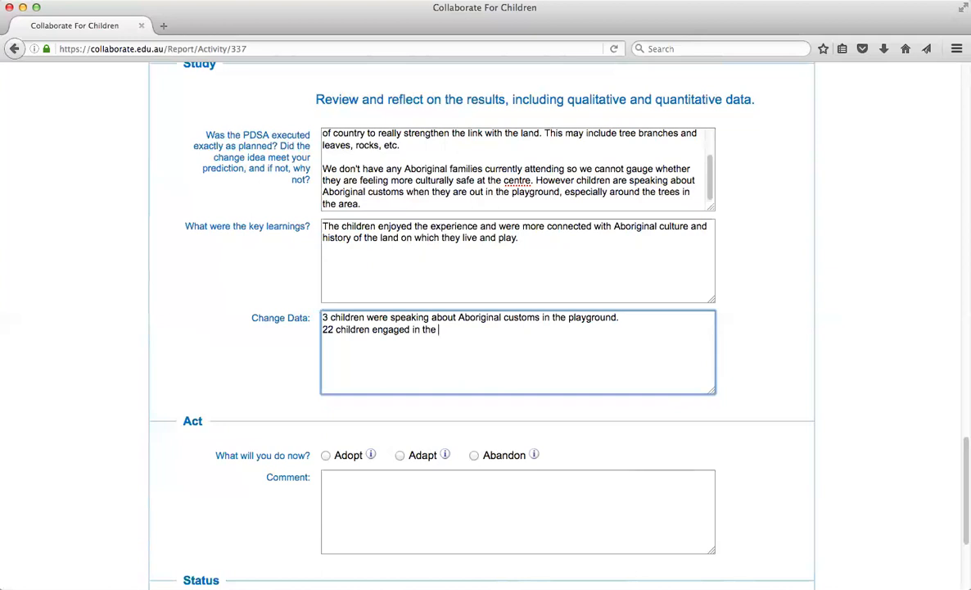
text( circle time.)
- Choose Adapt for the Act decision and comment "We will try to adapt the PDSA now to include some outside environment."
click(400, 455)
click(378, 482)
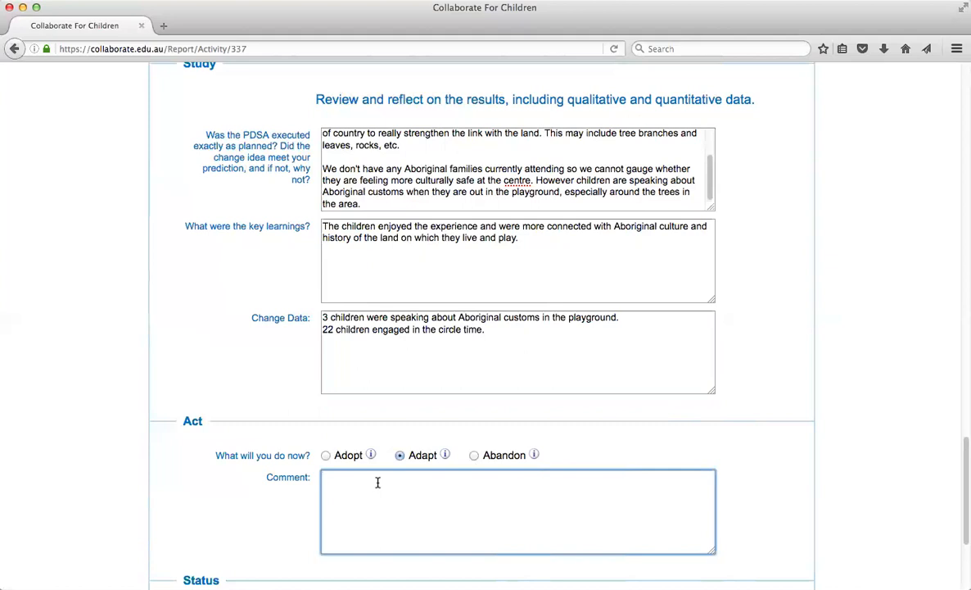
text(We will try to adapt the PDS)
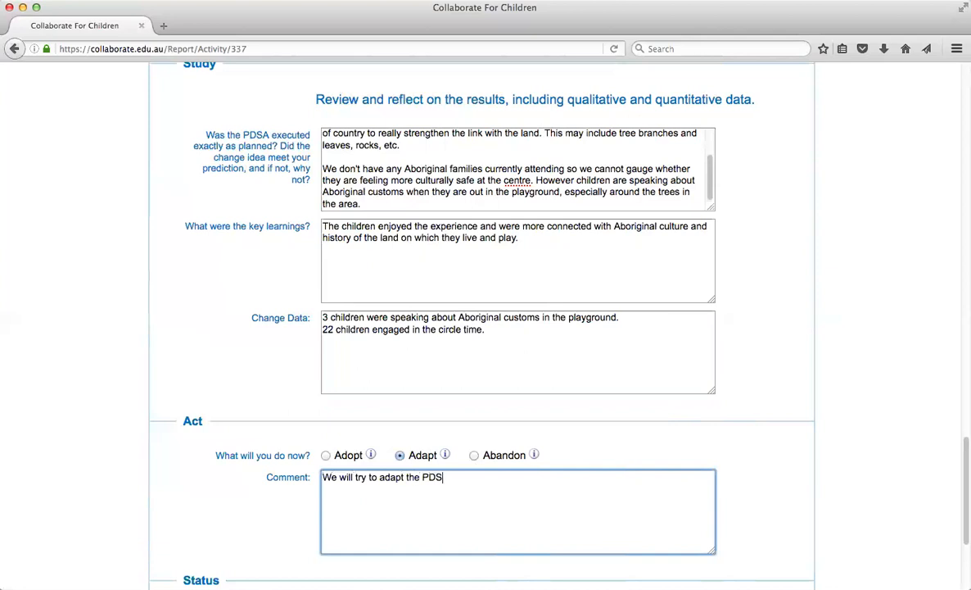
text(A now to include some)
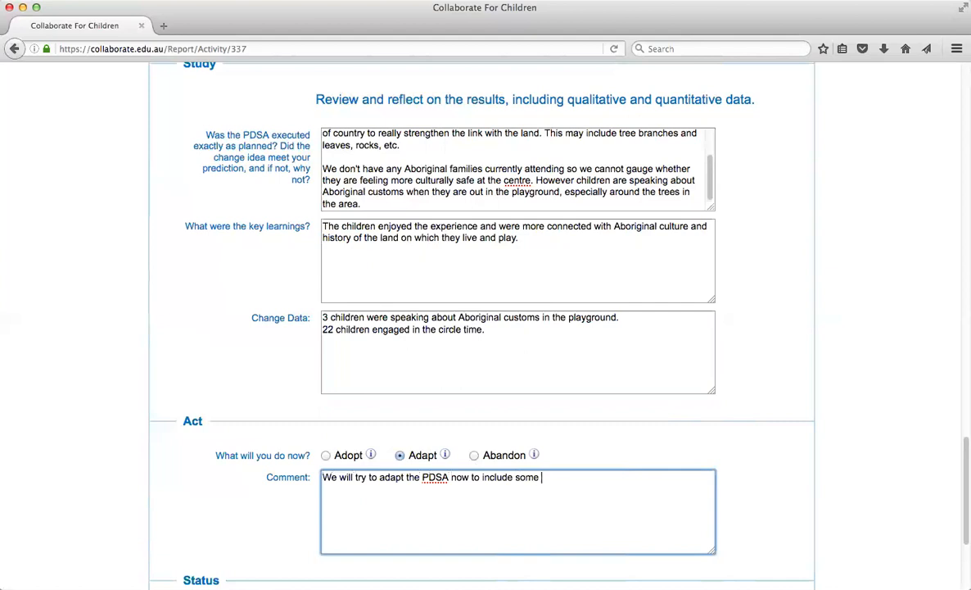
text( outside environment.)
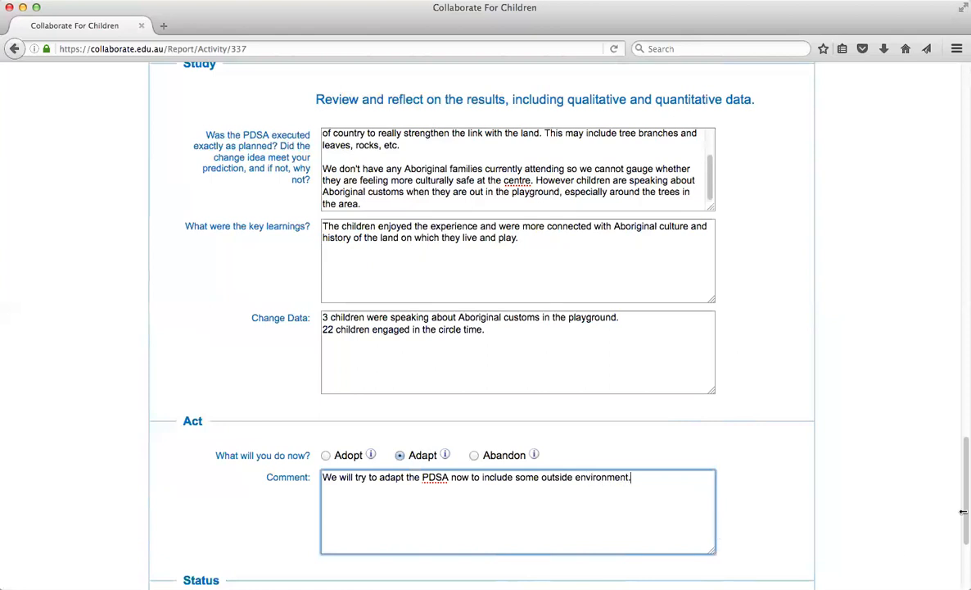
- Set the report's action to "Close and submit to the site facilitator" in the Status section
drag(961, 514, 963, 552)
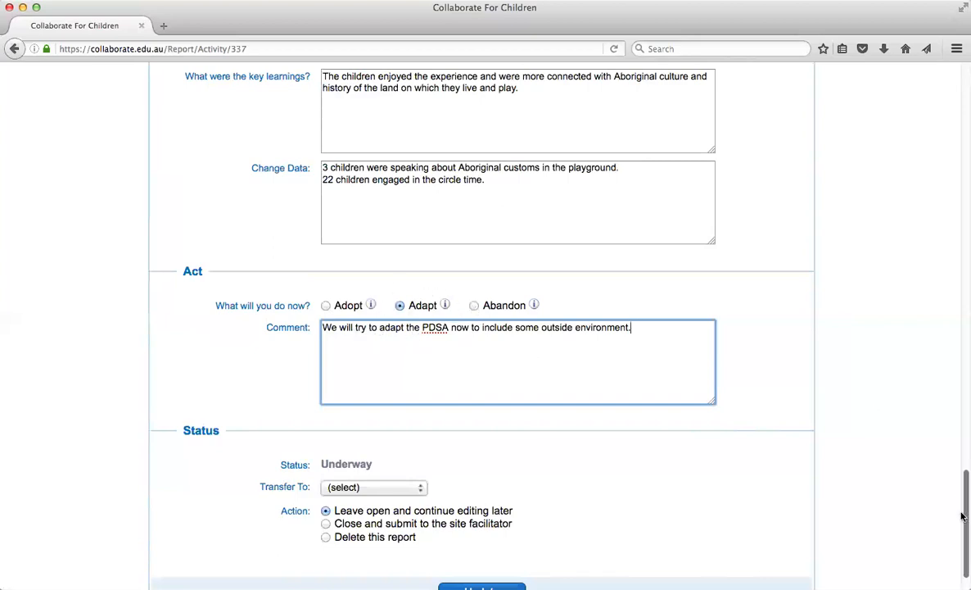
drag(963, 516, 963, 536)
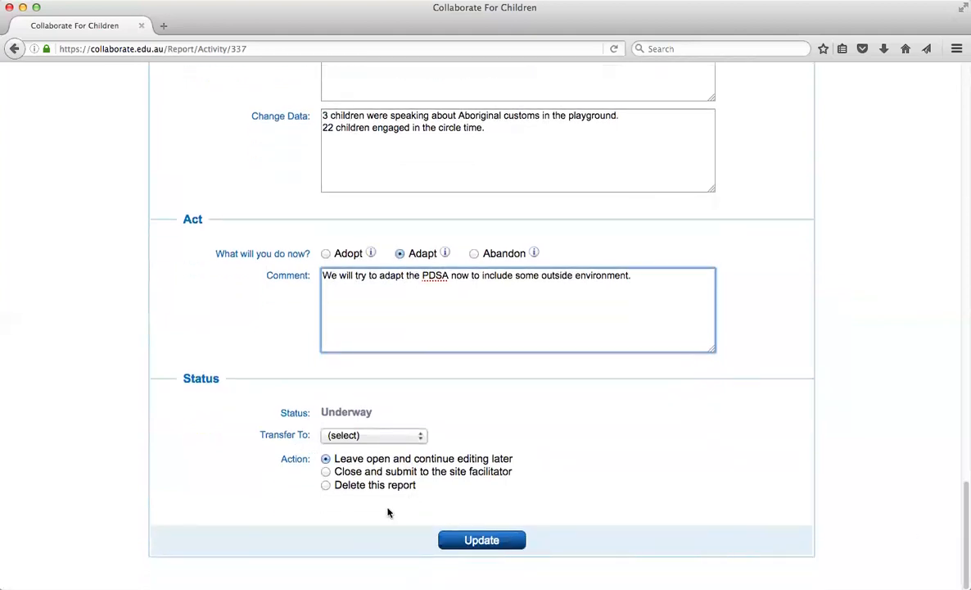
click(326, 472)
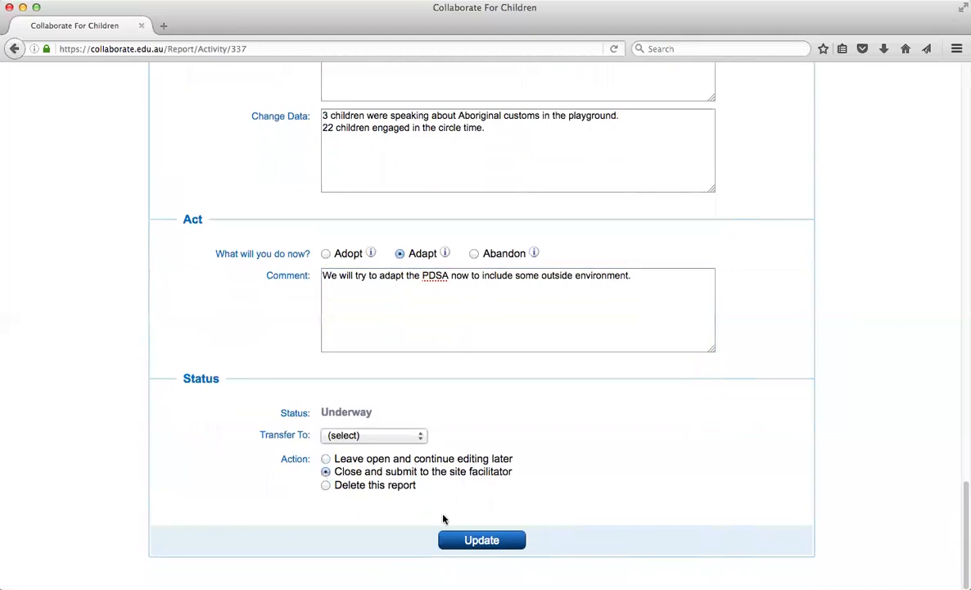
- Look through the people the report can be transferred to, leaving the transfer unassigned
click(422, 436)
scroll(420, 408, down, 10)
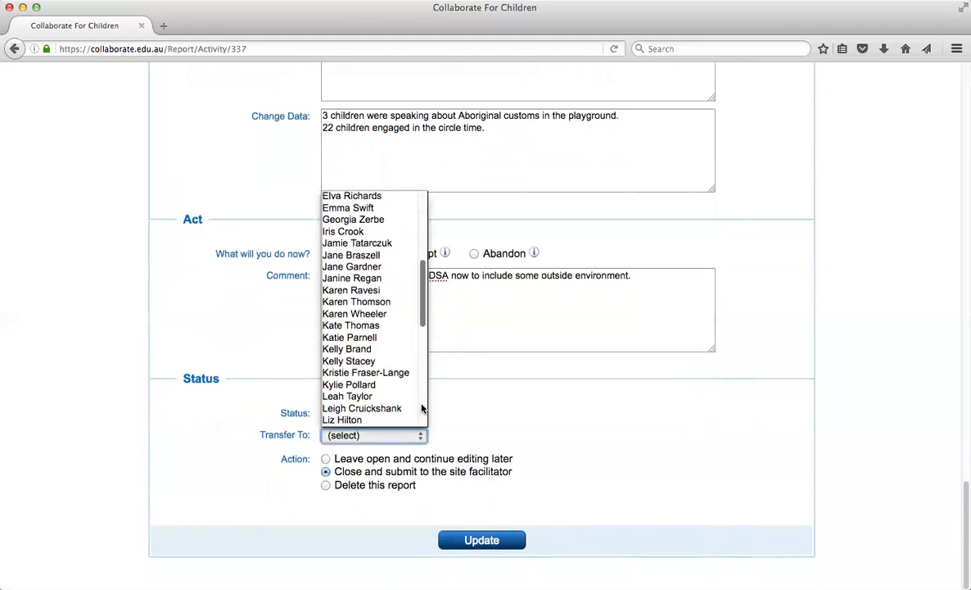
scroll(422, 410, down, 3)
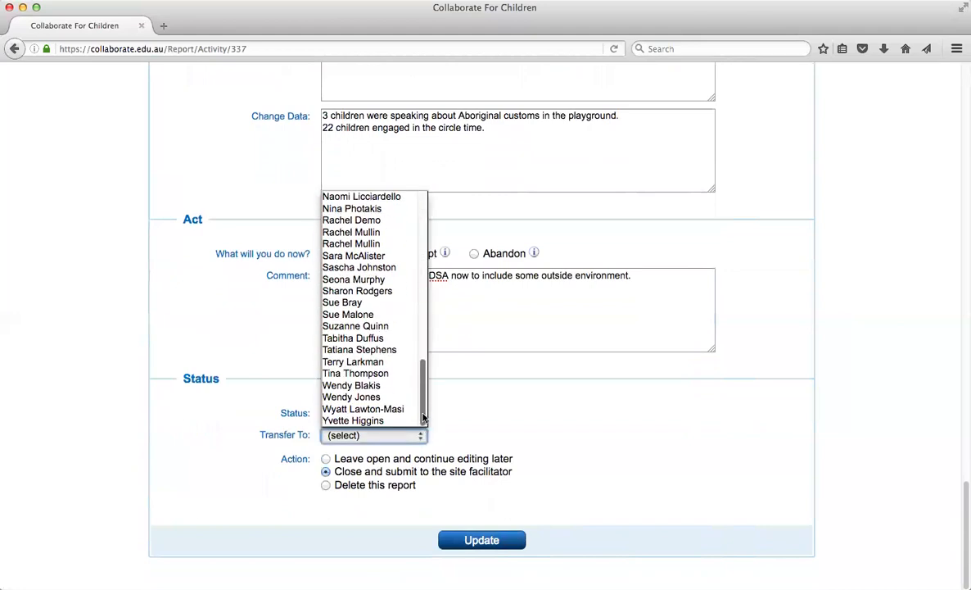
scroll(422, 419, up, 13)
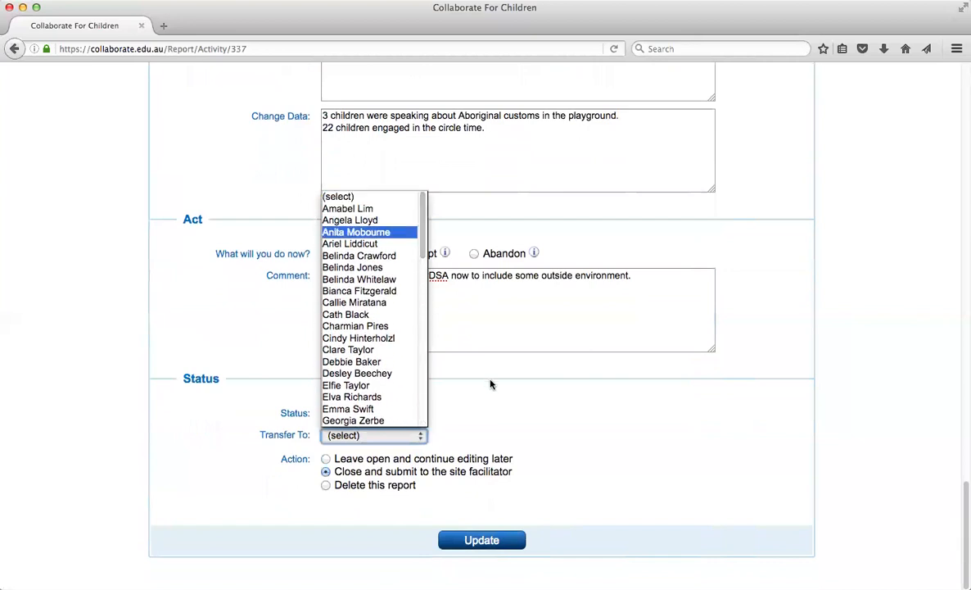
click(394, 199)
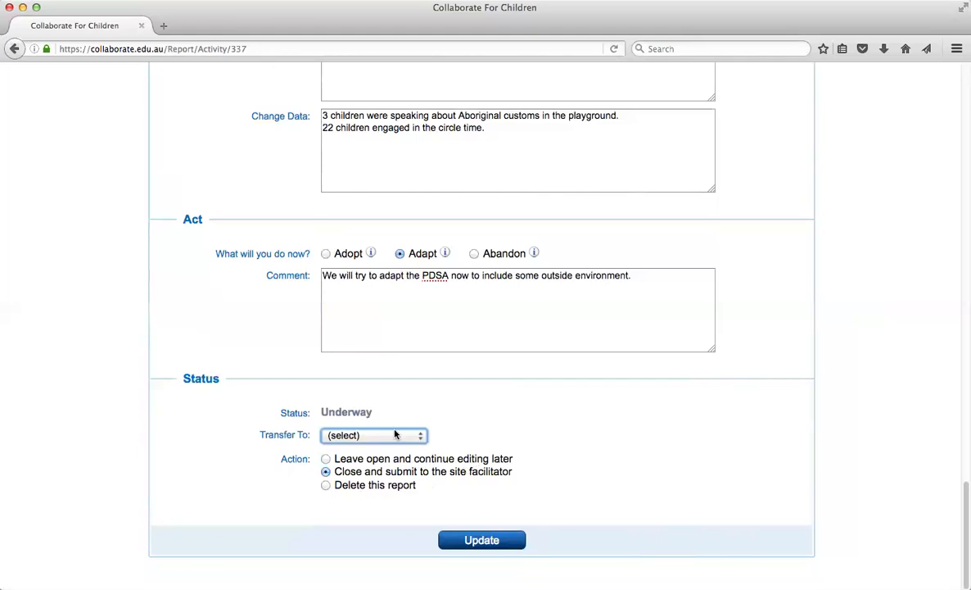
- Update the report and confirm, submitting it to the site facilitator
click(478, 541)
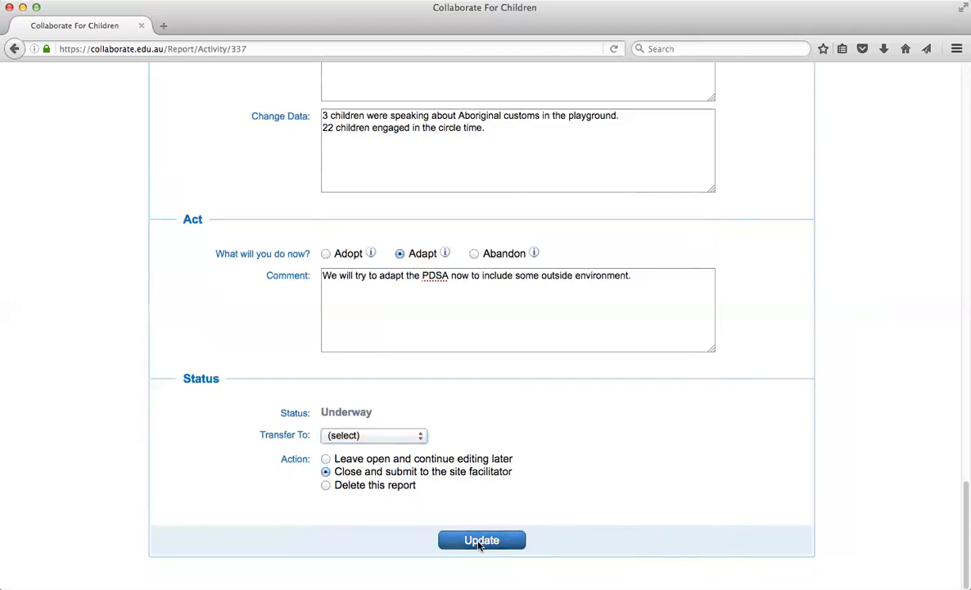
click(528, 351)
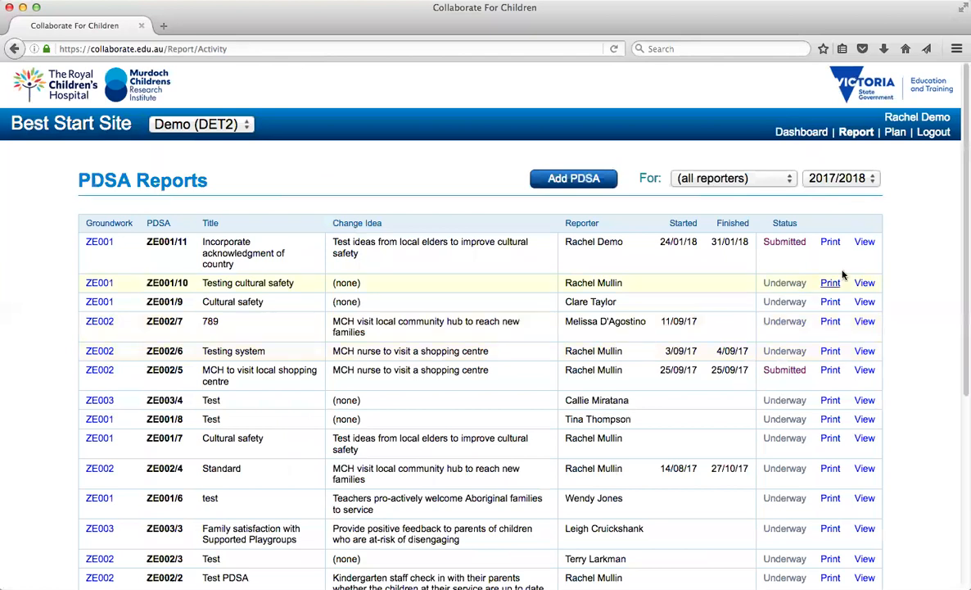